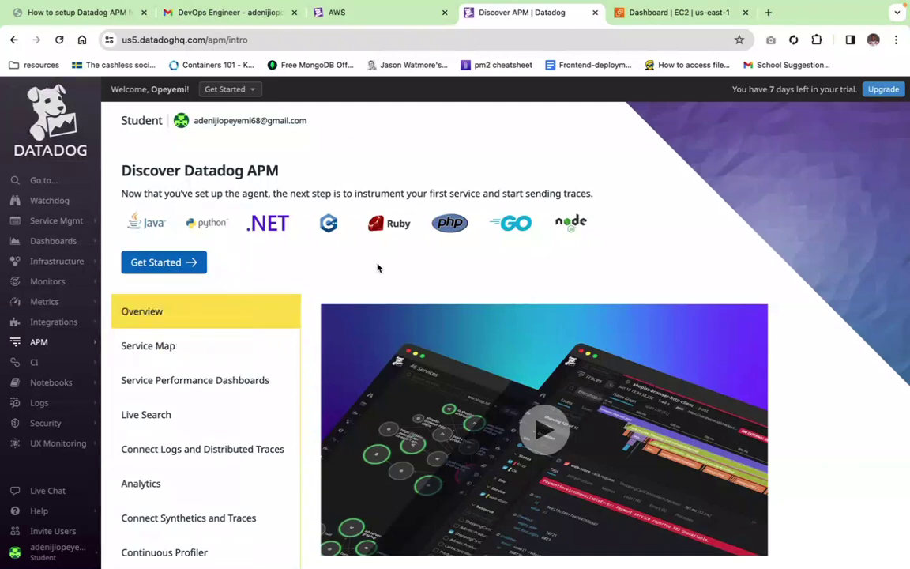
Step: Filter the Datadog integrations catalogue to AWS and install the Amazon Web Services tile
mouse_move(35, 385)
mouse_move(37, 324)
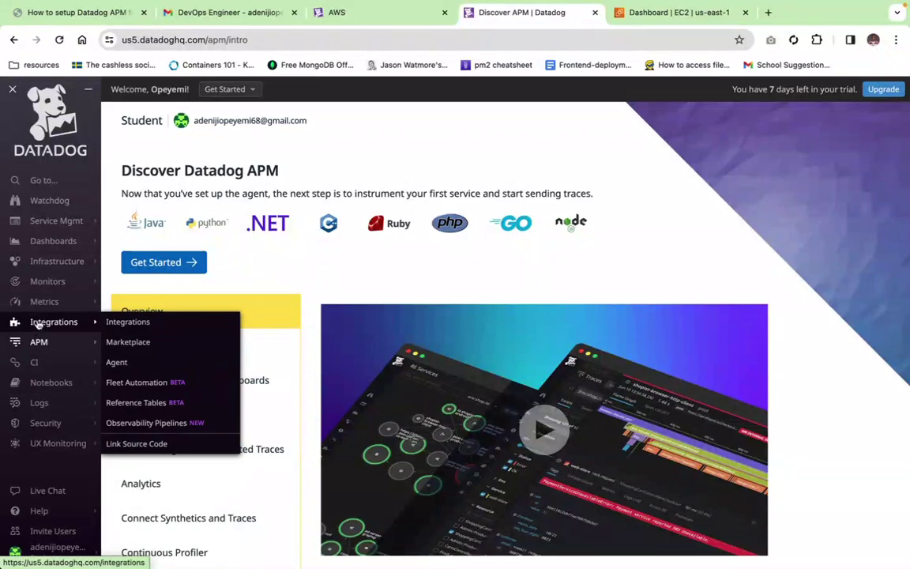
left_click(127, 322)
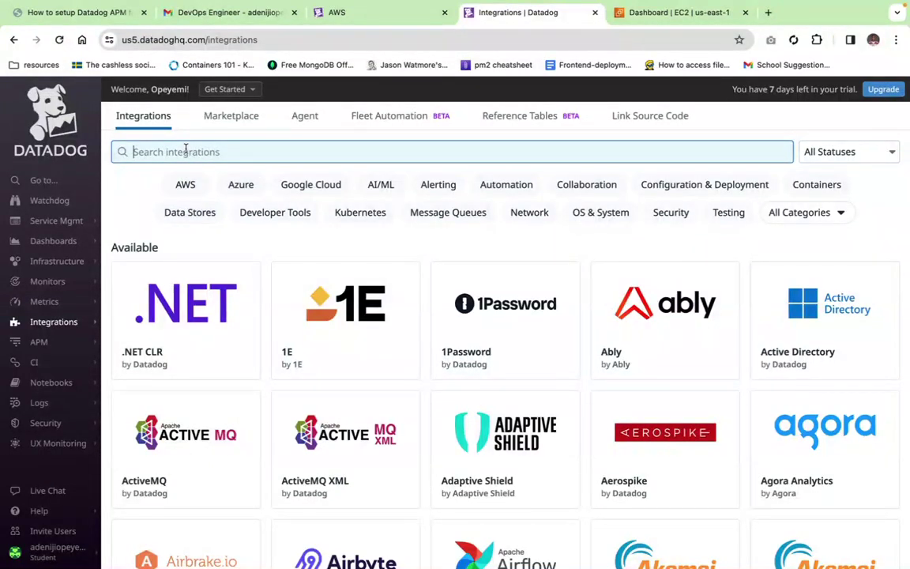
left_click(188, 189)
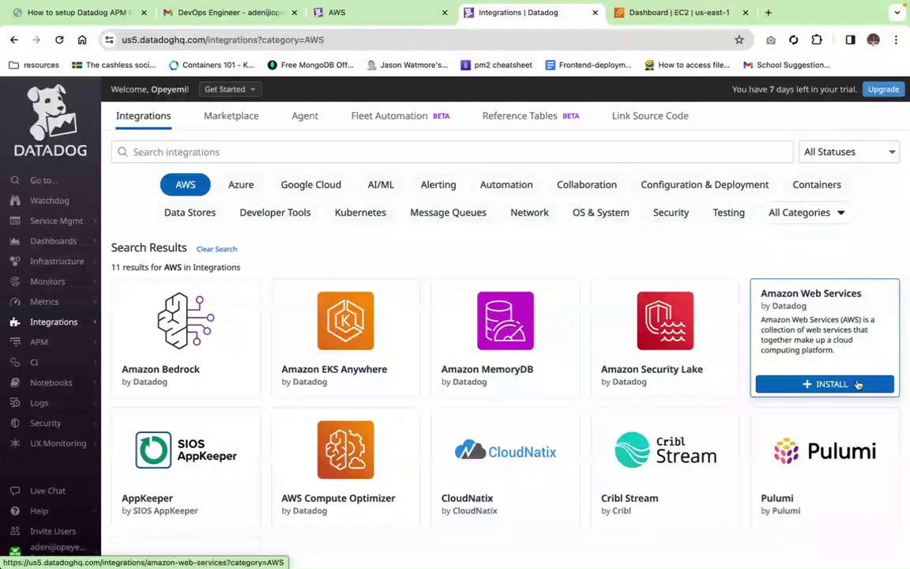
mouse_move(778, 378)
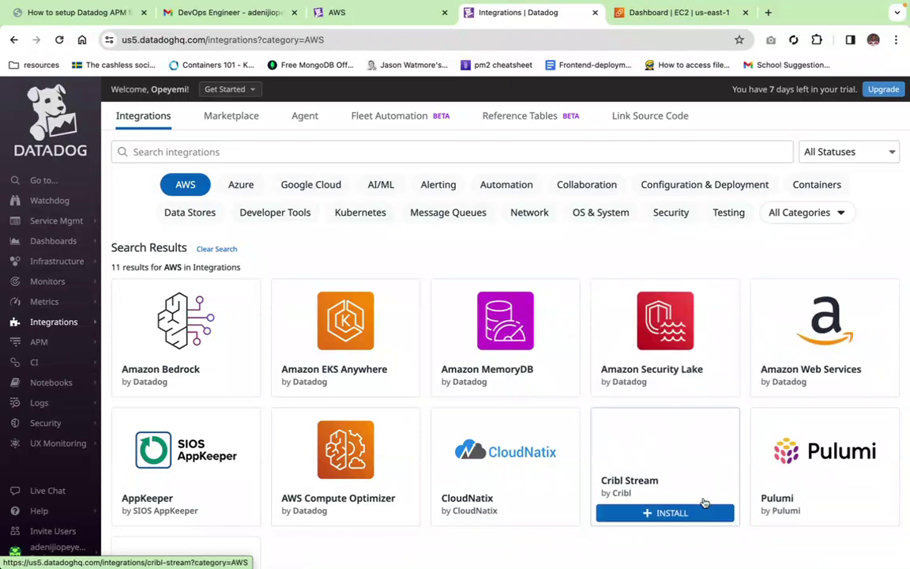
left_click(806, 384)
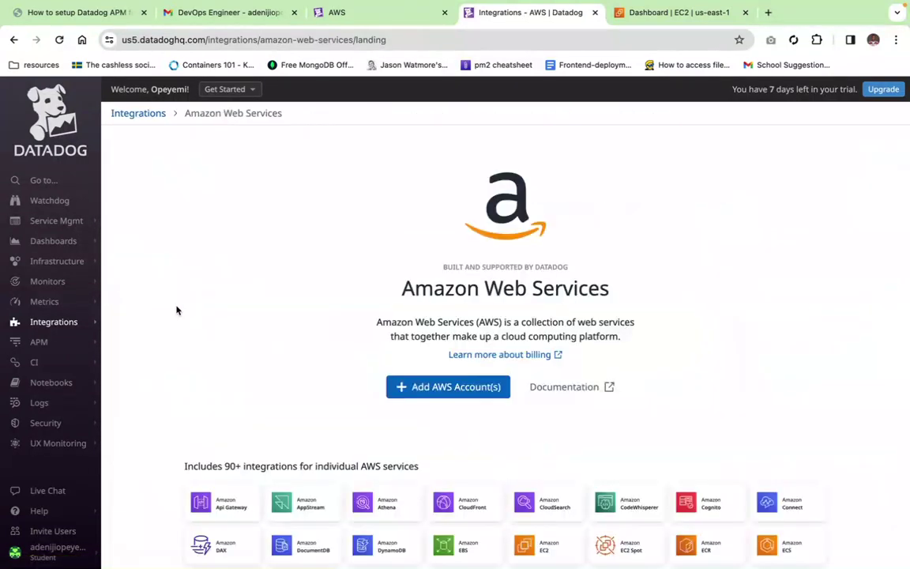
Step: Bring up the Add New AWS Account(s) form with CloudFormation setup and us-east-1 preselected
left_click(420, 386)
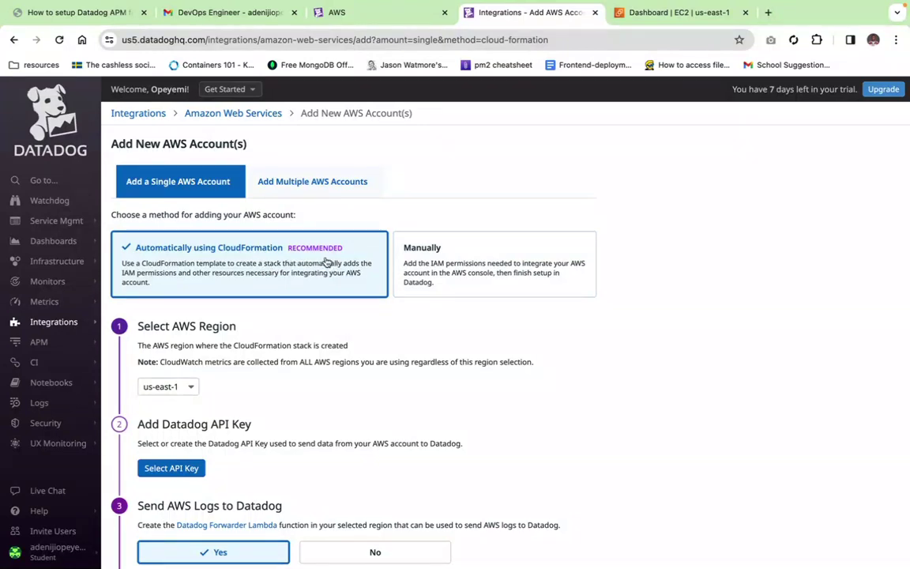
scroll(219, 465, "down", 3)
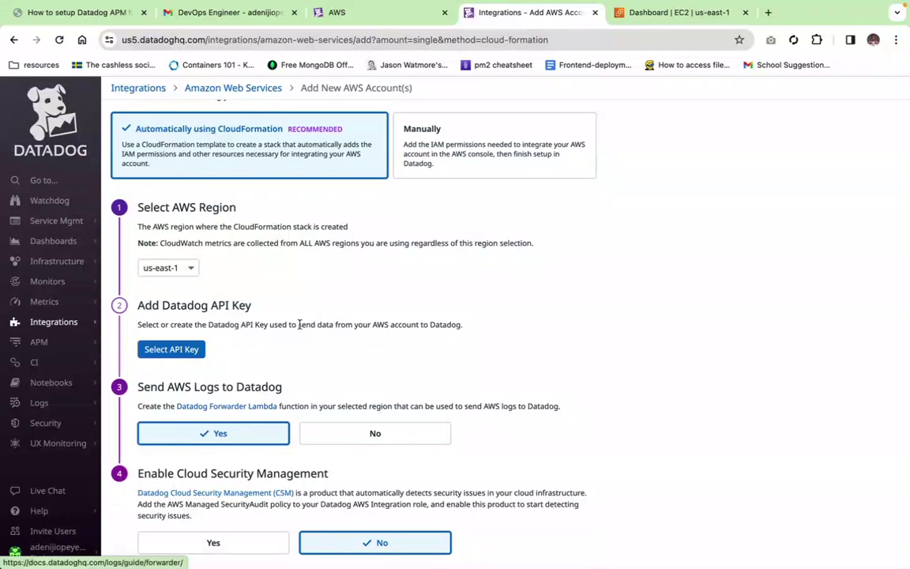
scroll(376, 214, "up", 3)
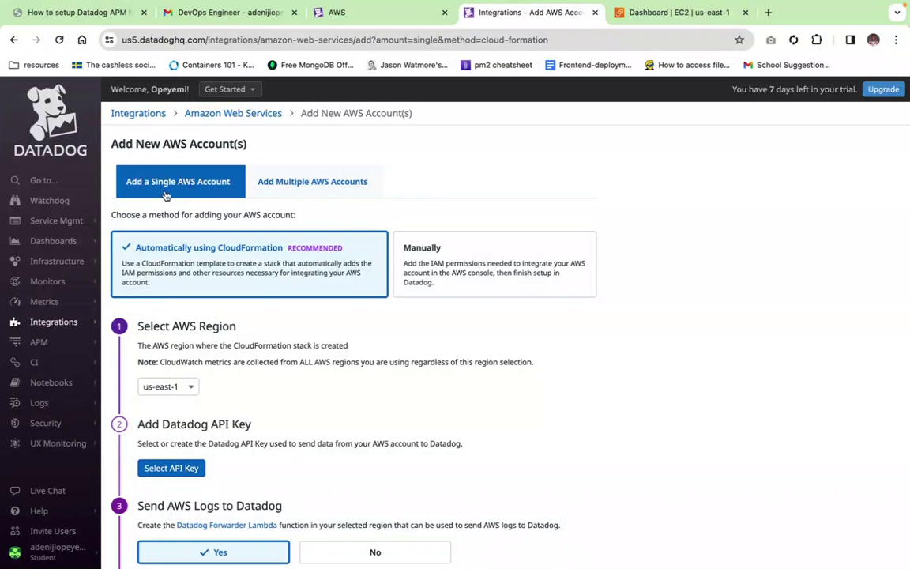
Step: Choose the Manually setup method with Role Delegation access, revealing the AWS External ID
left_click(499, 265)
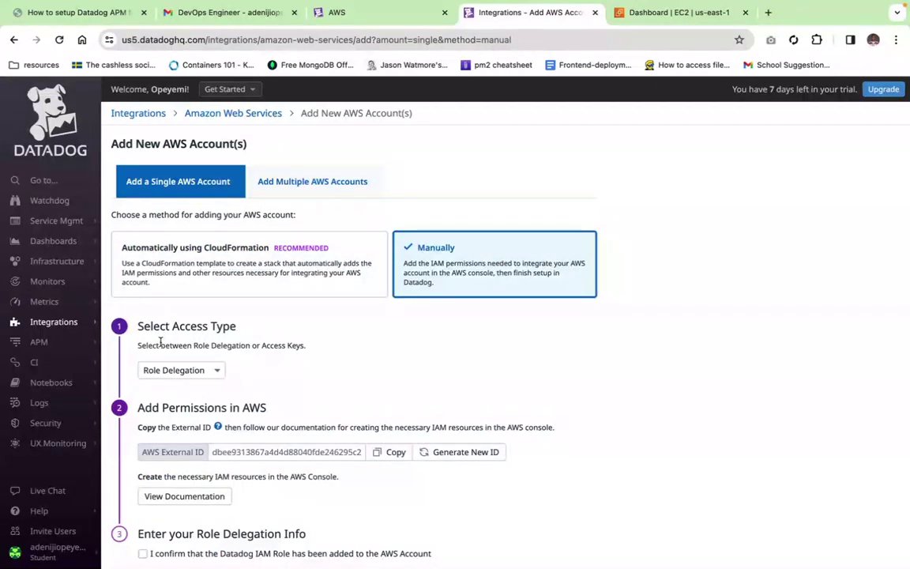
scroll(232, 370, "down", 1)
scroll(231, 370, "down", 1)
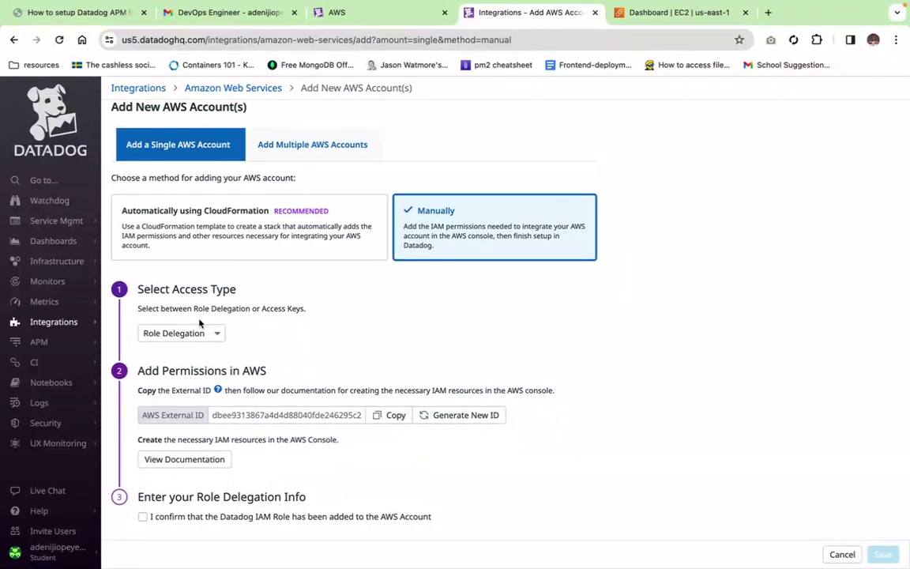
left_click(209, 335)
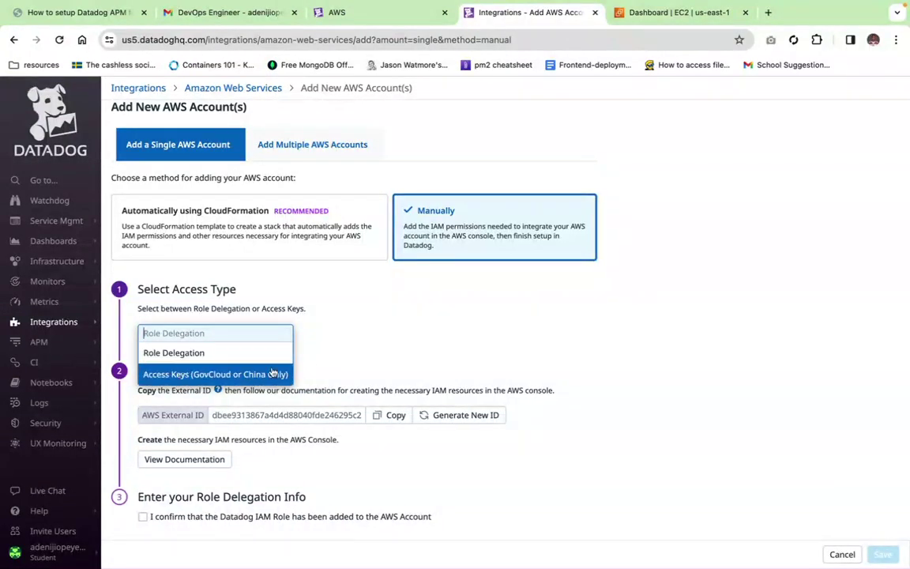
left_click(190, 354)
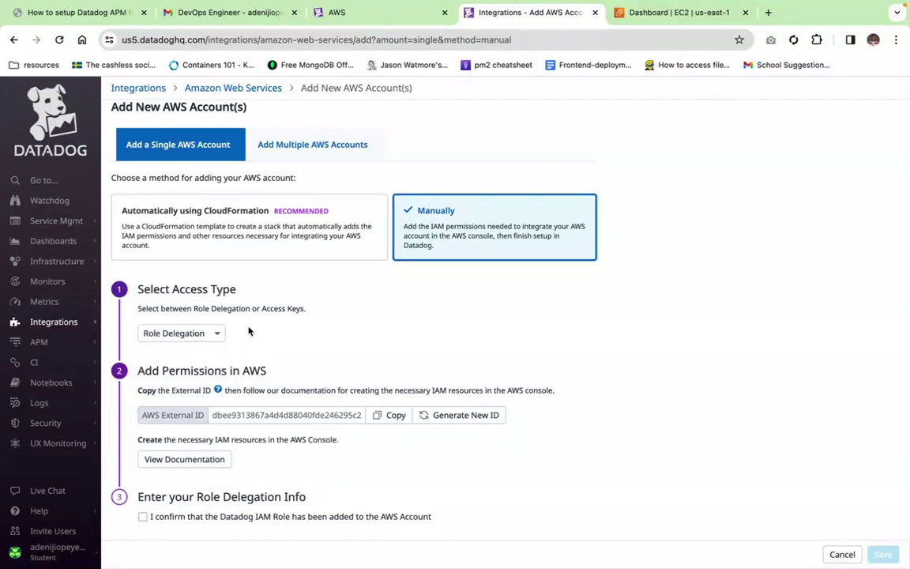
scroll(330, 369, "down", 1)
scroll(330, 369, "up", 1)
Step: From the AWS EC2 dashboard tab, search for 'iam' and open the IAM service
left_click(660, 14)
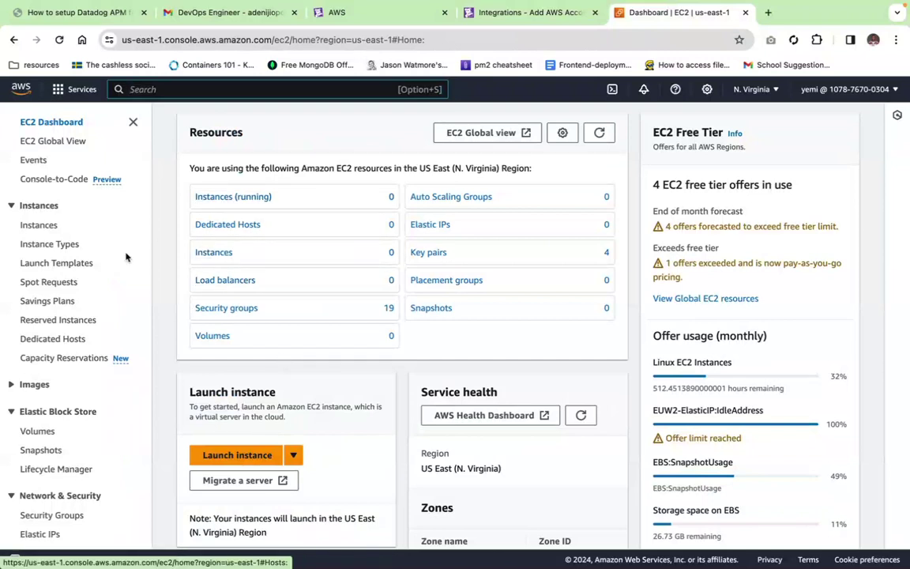
left_click(224, 89)
type("iam")
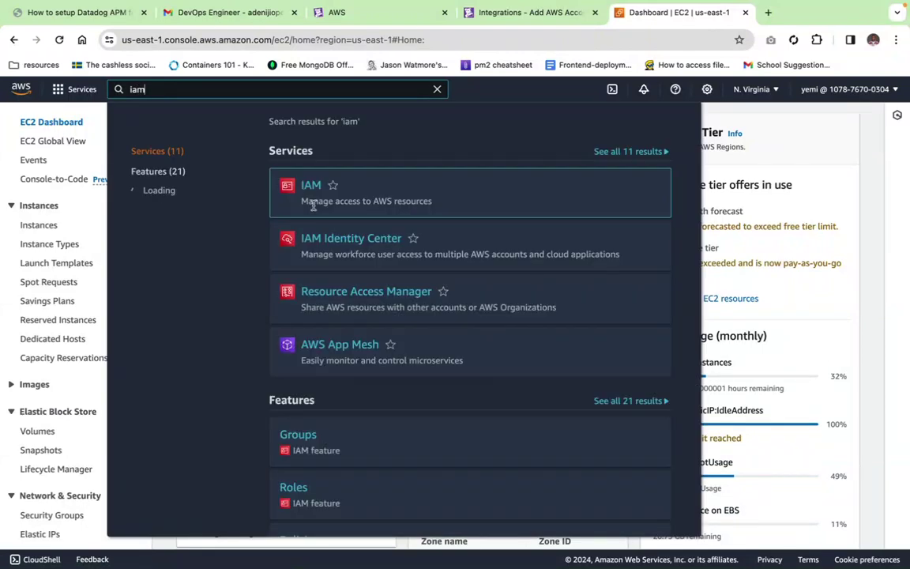
left_click(312, 188)
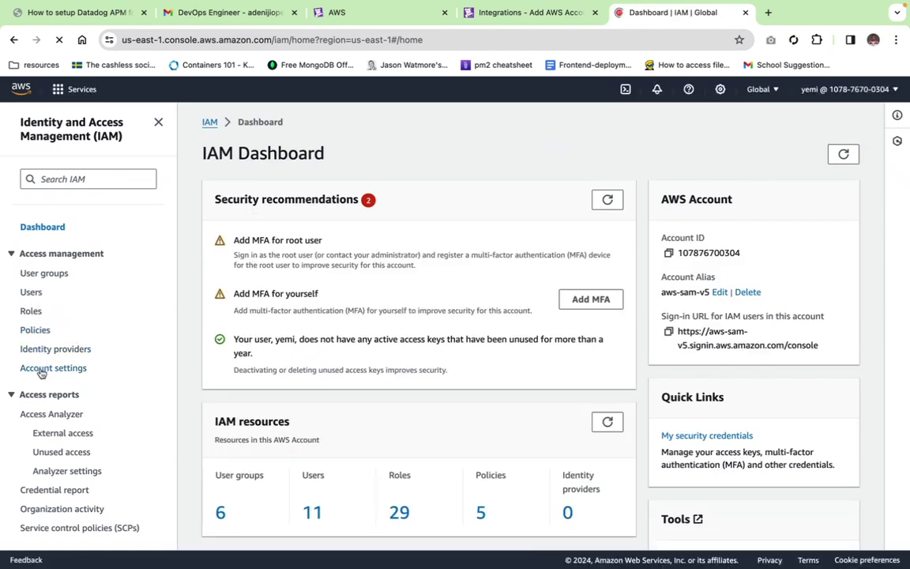
Step: Start Create policy from the IAM Policies list and switch the editor to JSON
left_click(29, 328)
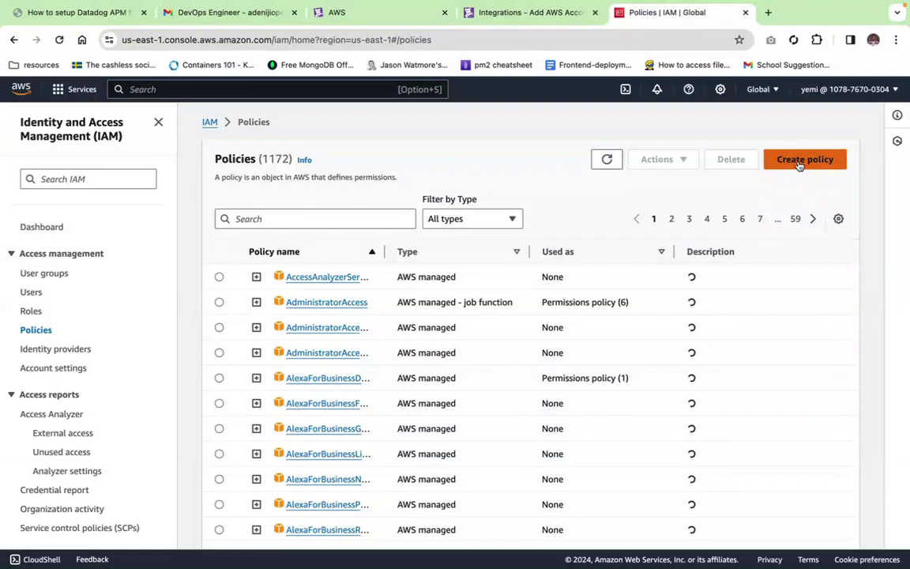
left_click(800, 162)
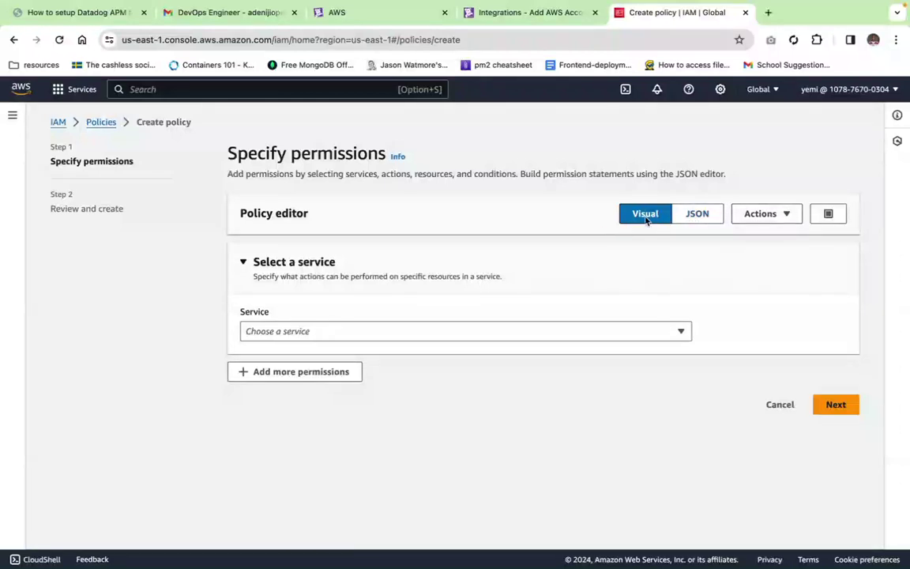
left_click(696, 214)
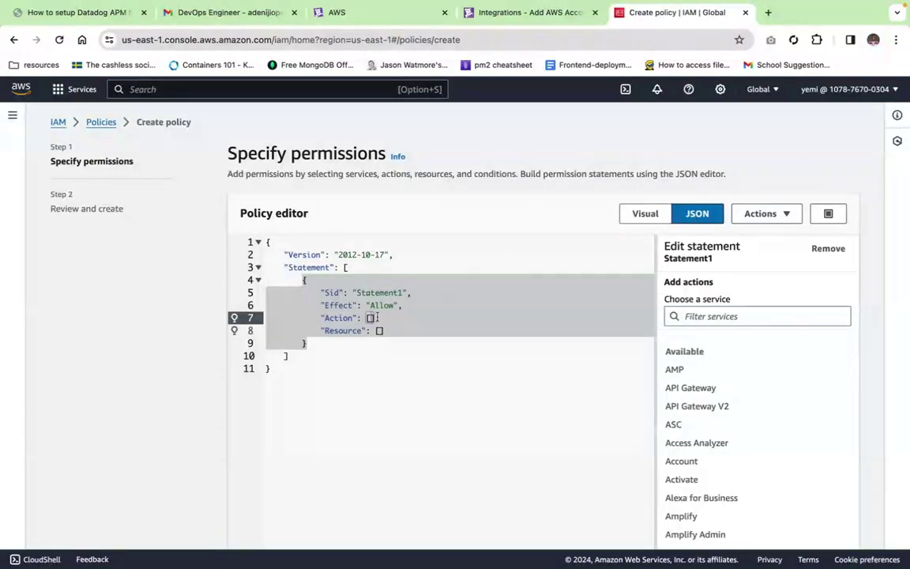
left_click(282, 372)
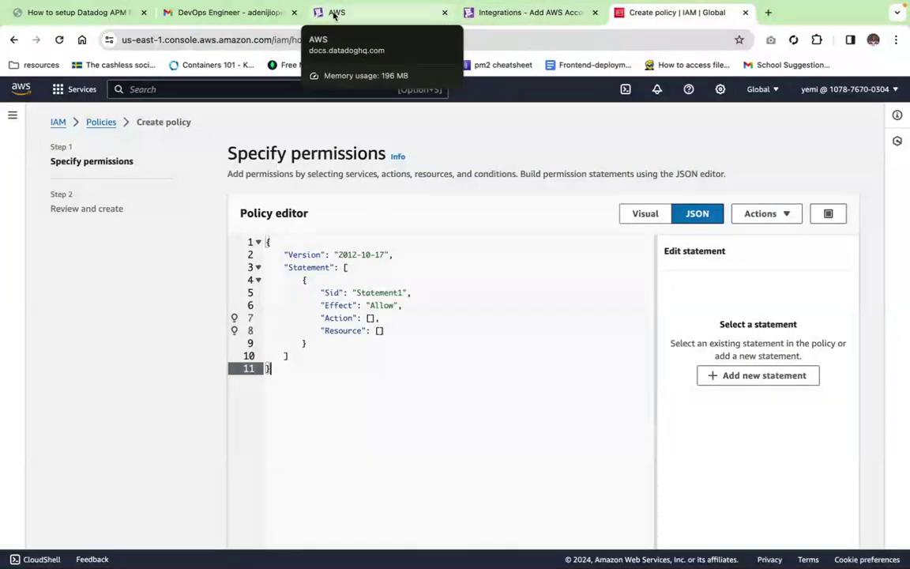
Step: Copy the AWS Integration IAM Policy JSON from the Datadog docs, then return to Datadog
left_click(334, 14)
scroll(410, 436, "down", 2)
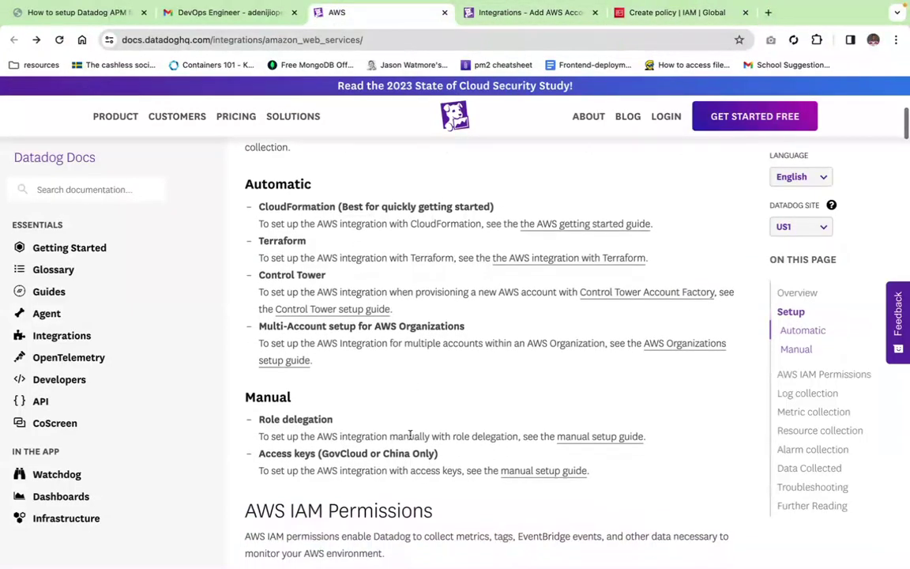
scroll(423, 373, "down", 5)
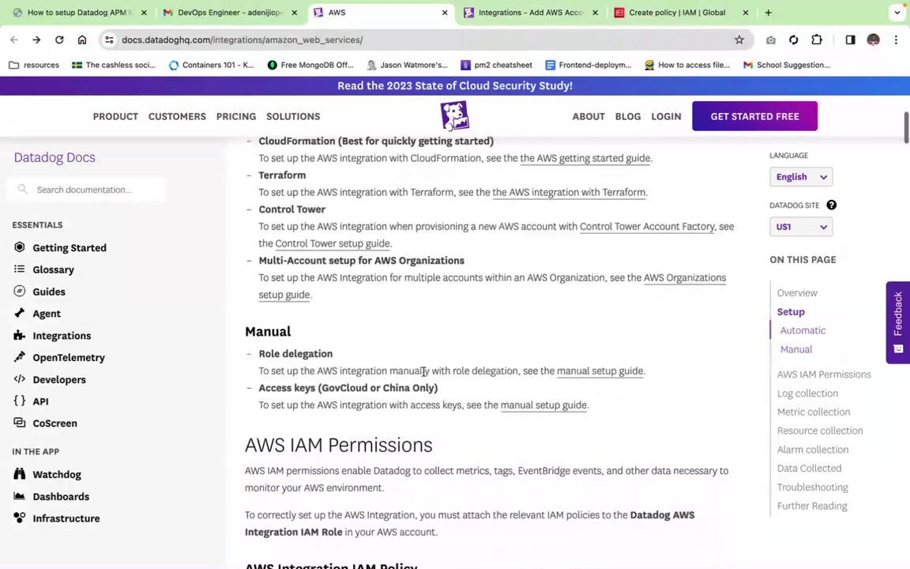
scroll(422, 372, "down", 12)
scroll(416, 371, "up", 3)
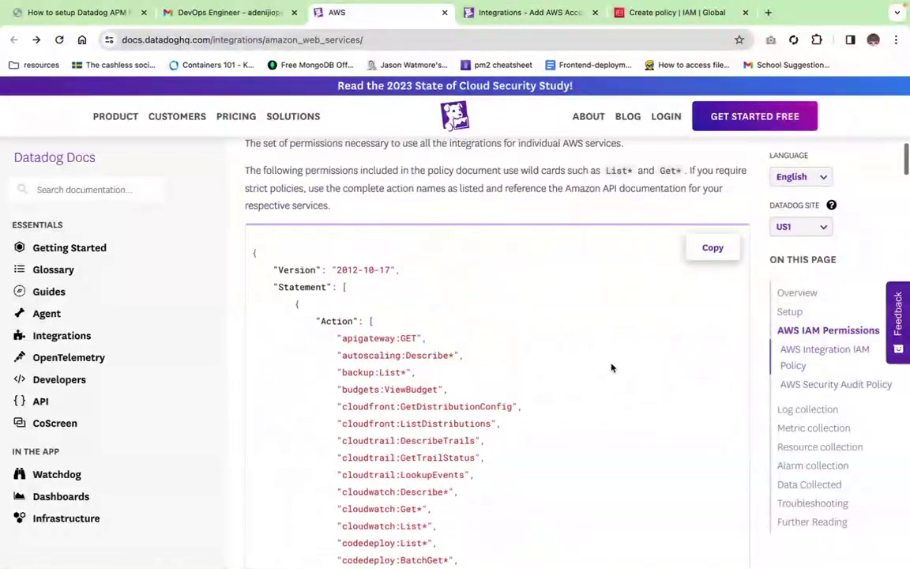
mouse_move(713, 251)
left_click(712, 250)
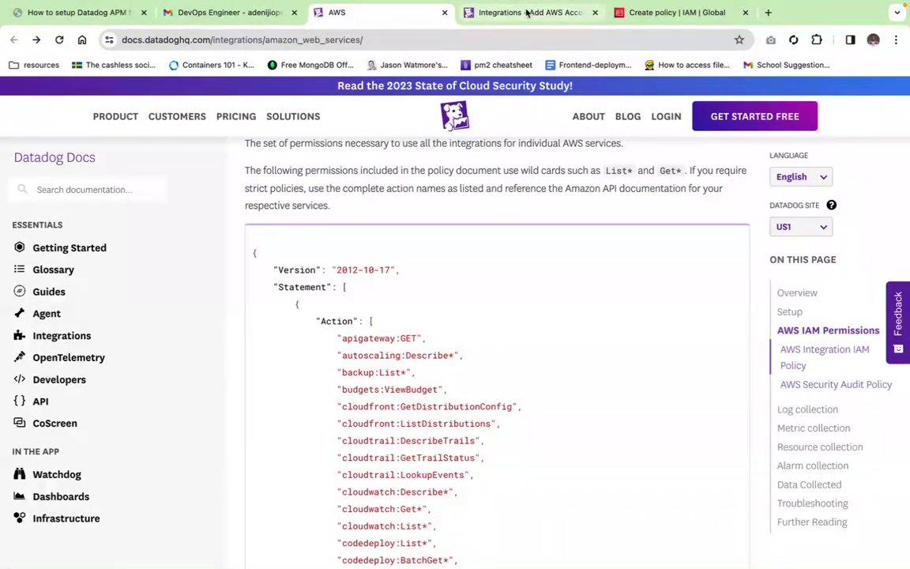
left_click(526, 12)
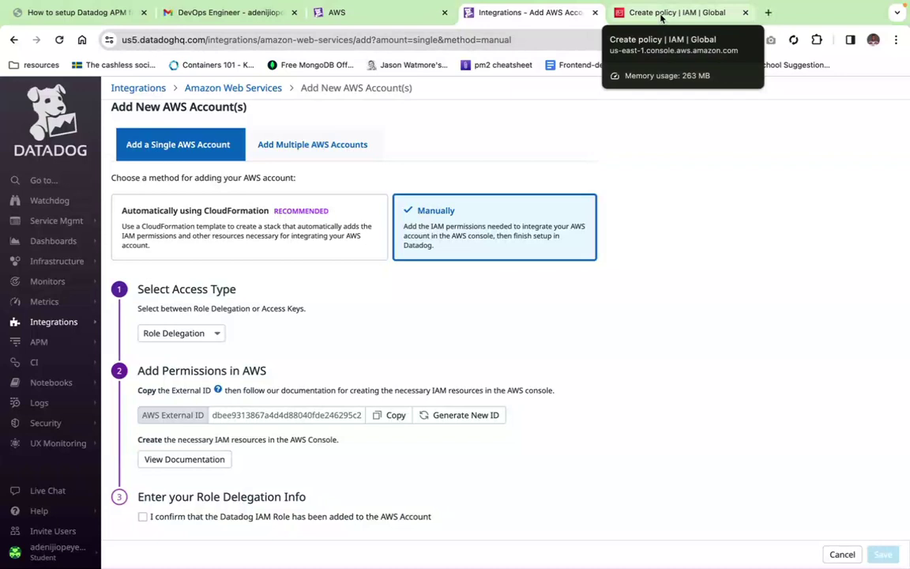
Step: Replace the default policy JSON with the pasted Datadog IAM policy and continue to review
left_click(660, 13)
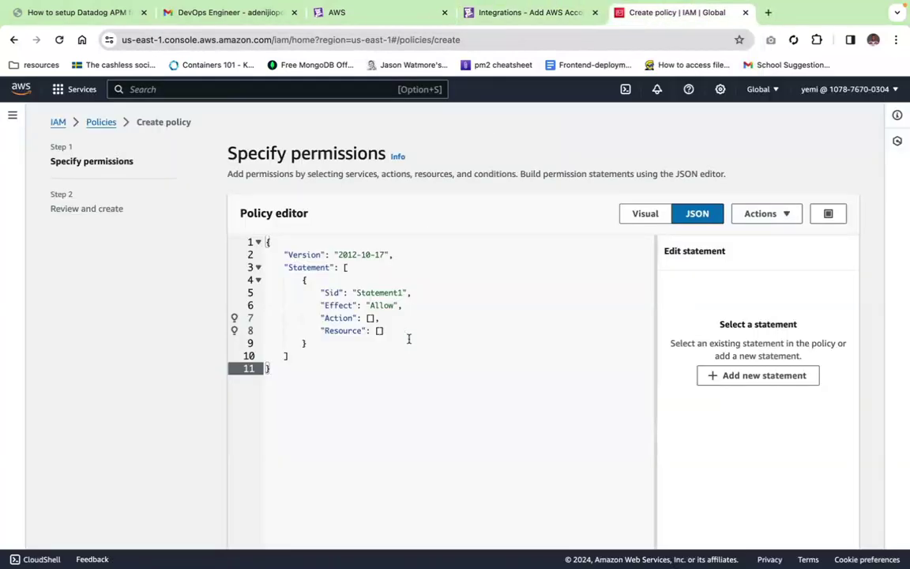
left_click_drag(282, 369, 258, 233)
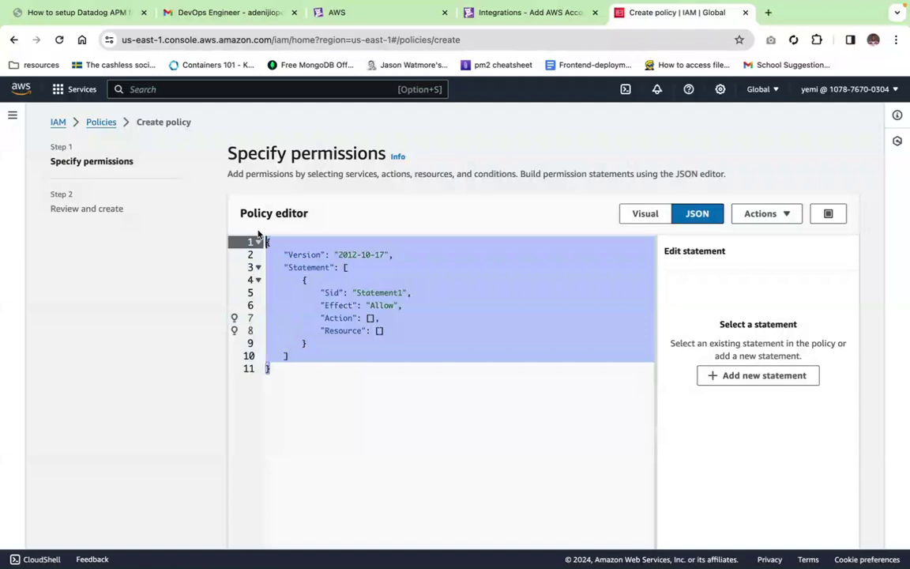
key("BackSpace")
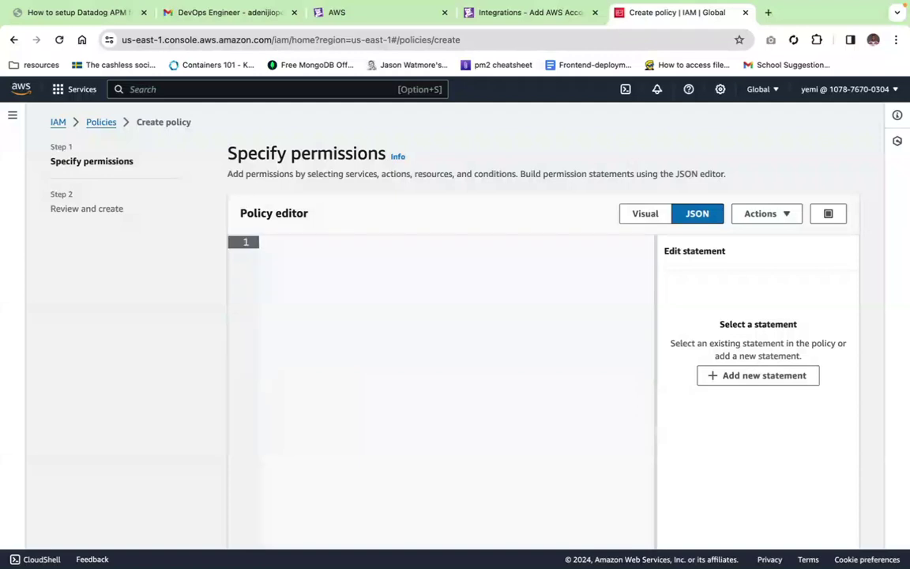
key("super+v")
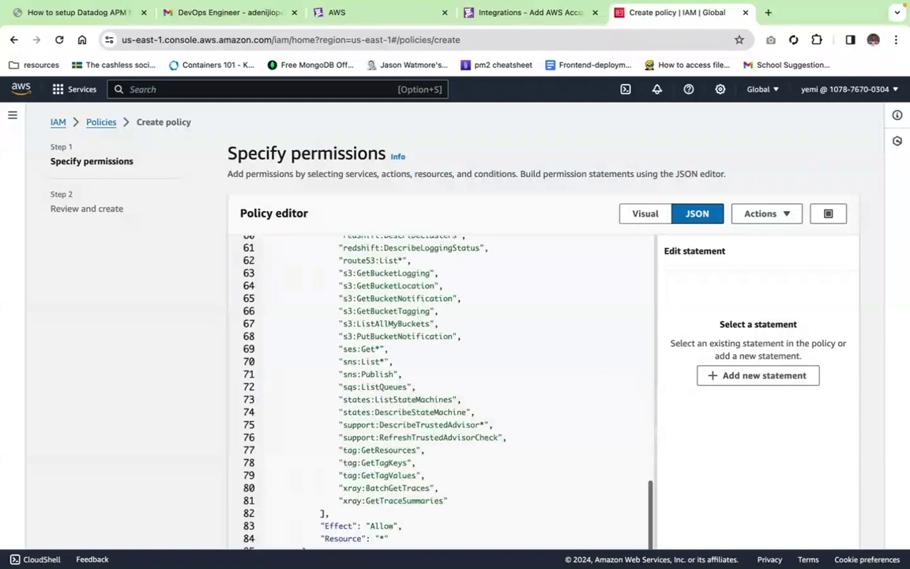
scroll(371, 316, "down", 4)
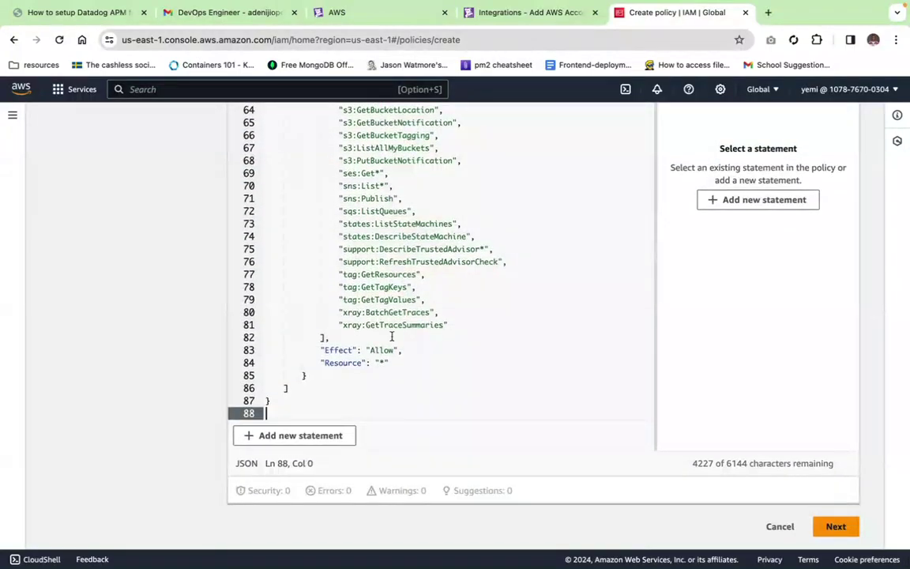
left_click(834, 528)
Step: Name the policy DatadogIntegrationPolicy and create it
left_click(501, 280)
type("D")
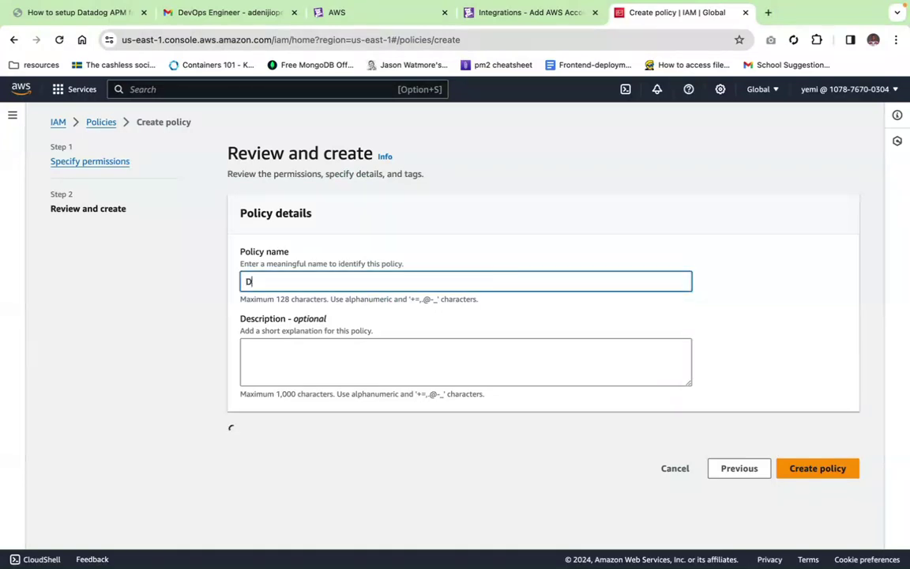
type("atado")
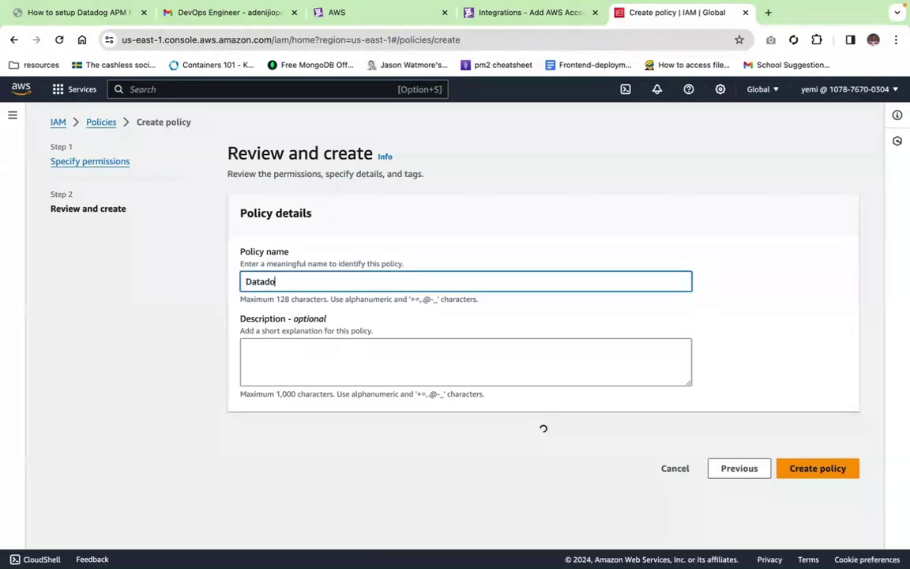
type("gI")
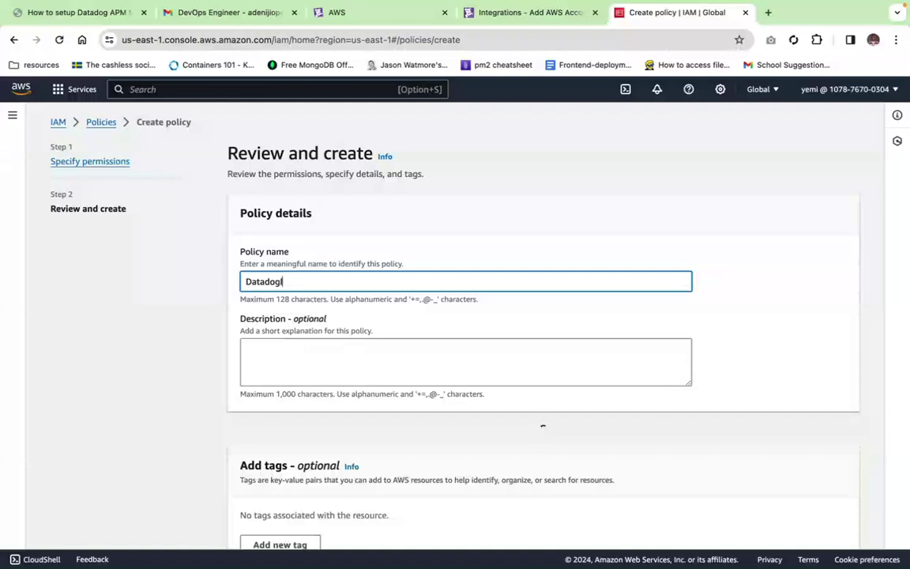
type("ntegrationPolicy")
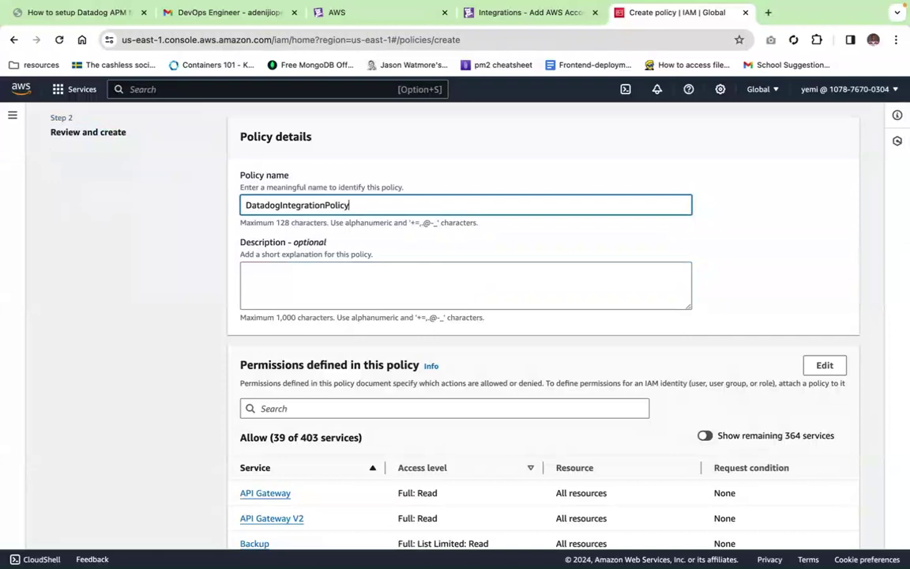
scroll(382, 350, "down", 1)
scroll(381, 350, "down", 5)
scroll(381, 349, "down", 15)
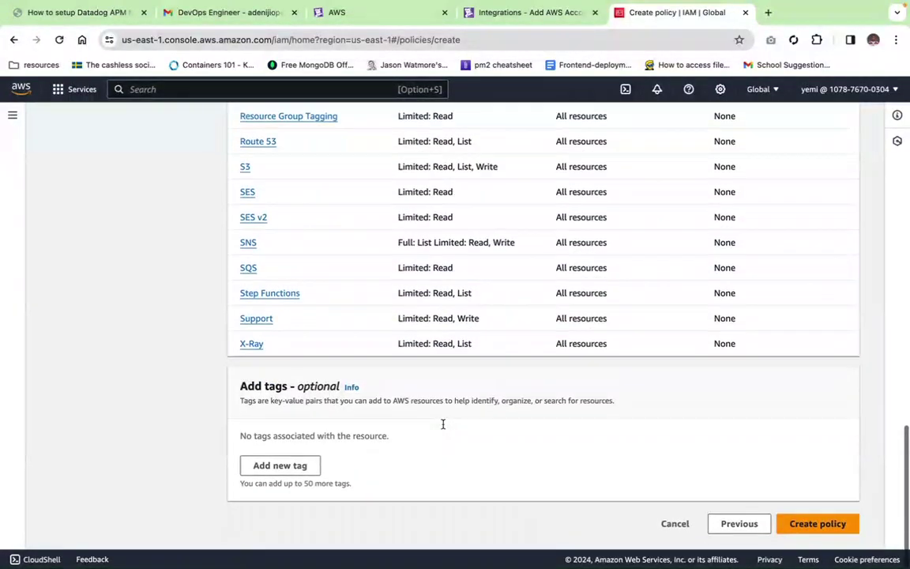
scroll(443, 424, "down", 1)
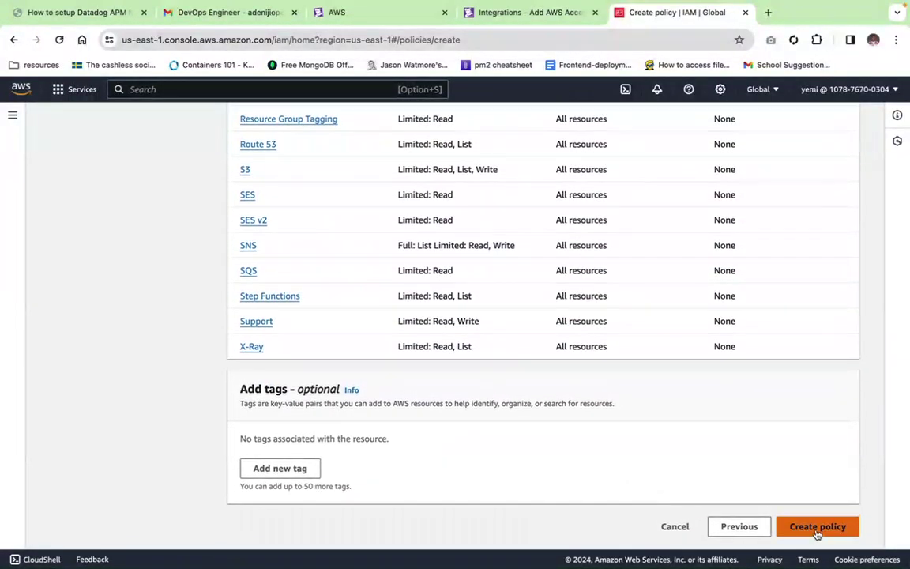
left_click(818, 533)
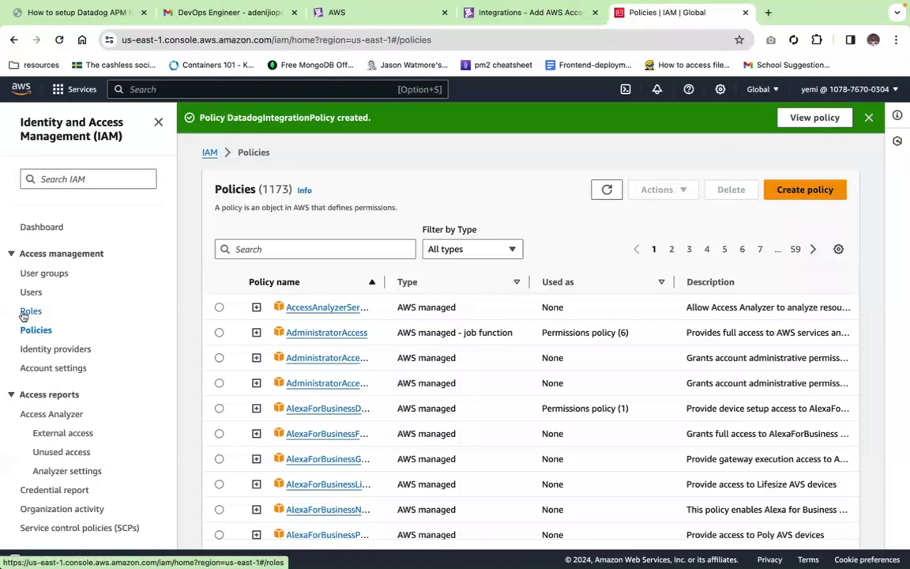
Step: Start a new role from the IAM Roles list, reaching Select trusted entity
left_click(30, 311)
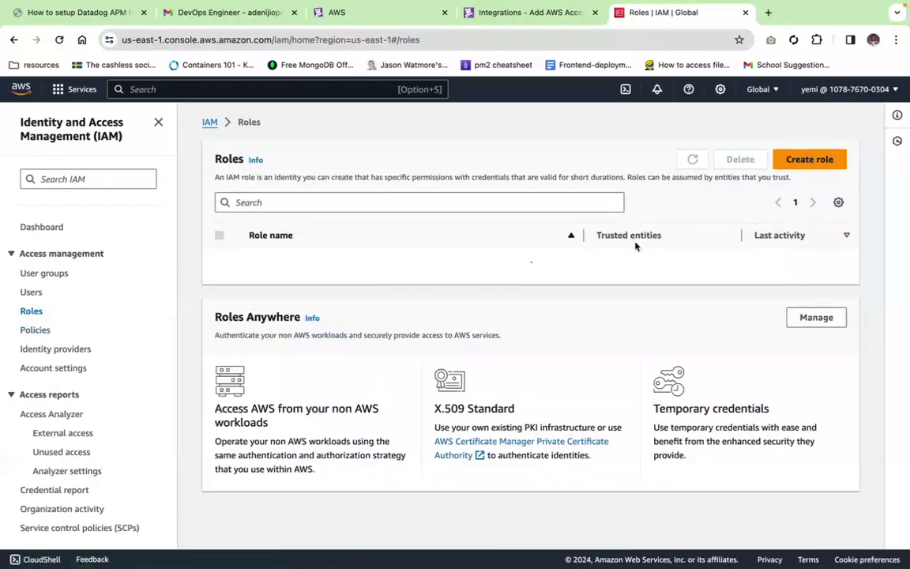
left_click(807, 160)
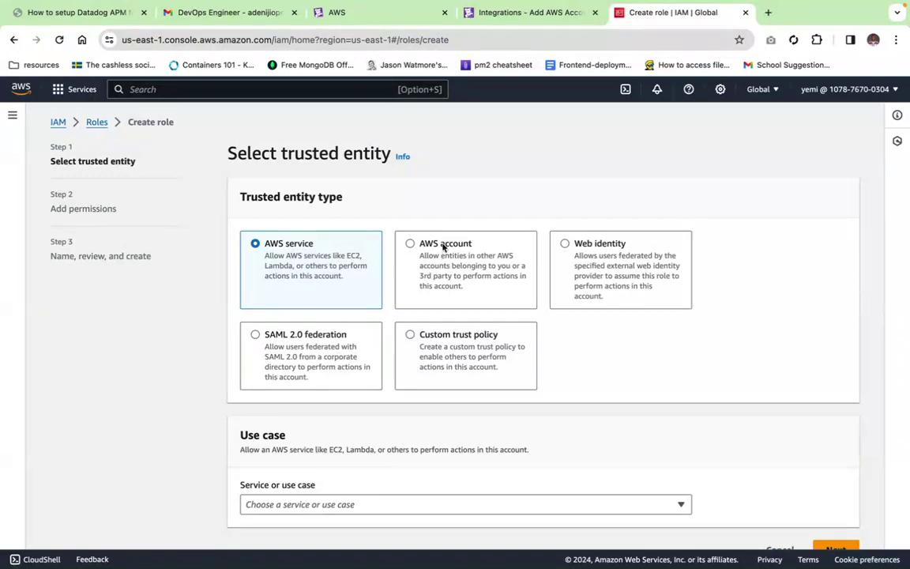
Step: Set the trusted entity type to AWS account and choose Another AWS account
left_click(411, 245)
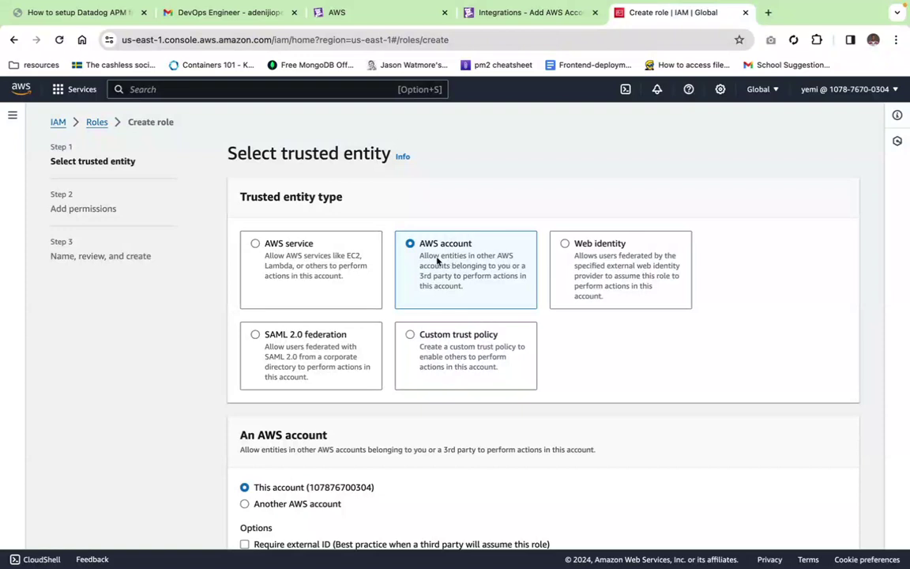
scroll(433, 259, "down", 3)
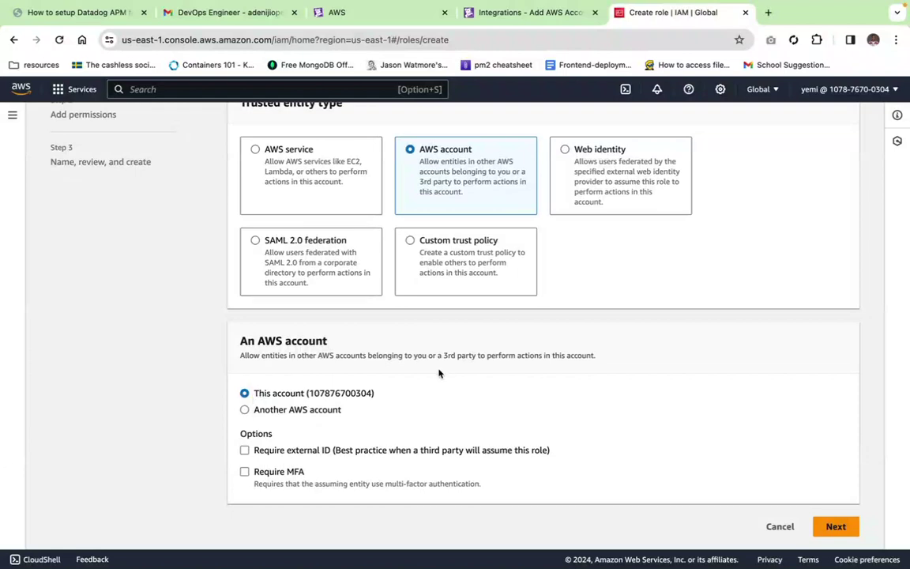
left_click(254, 412)
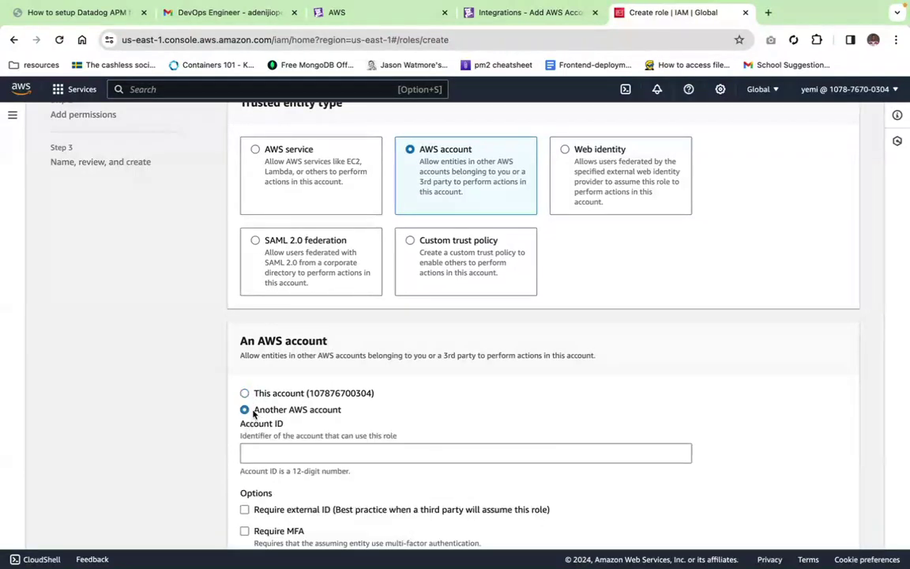
scroll(391, 442, "down", 1)
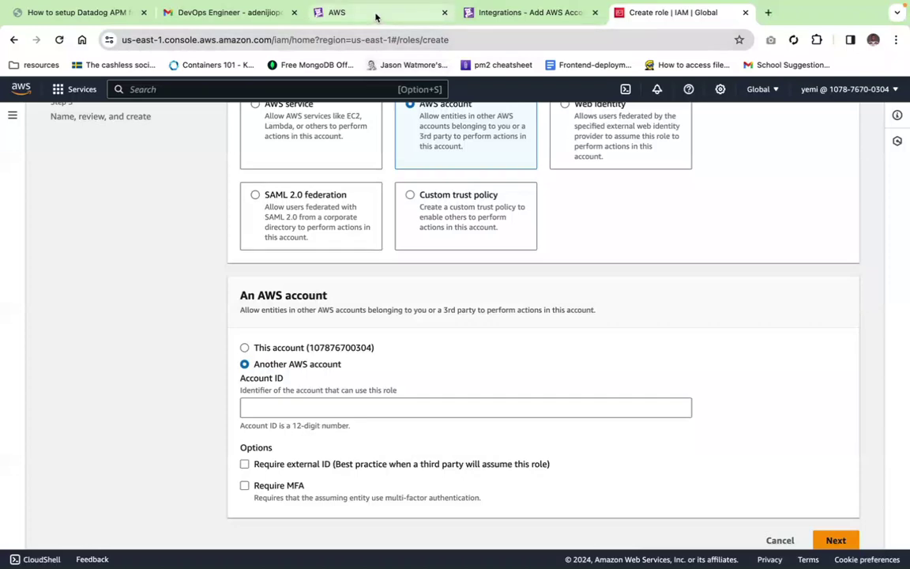
Step: Open the Role delegation manual setup guide in the Datadog AWS integration docs
left_click(376, 16)
scroll(399, 264, "up", 5)
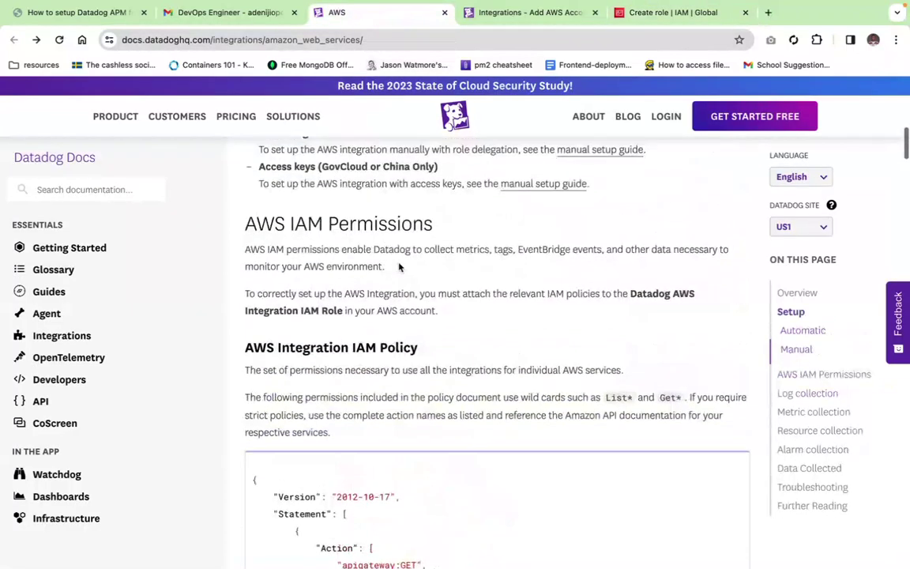
scroll(398, 266, "up", 1)
left_click(532, 229)
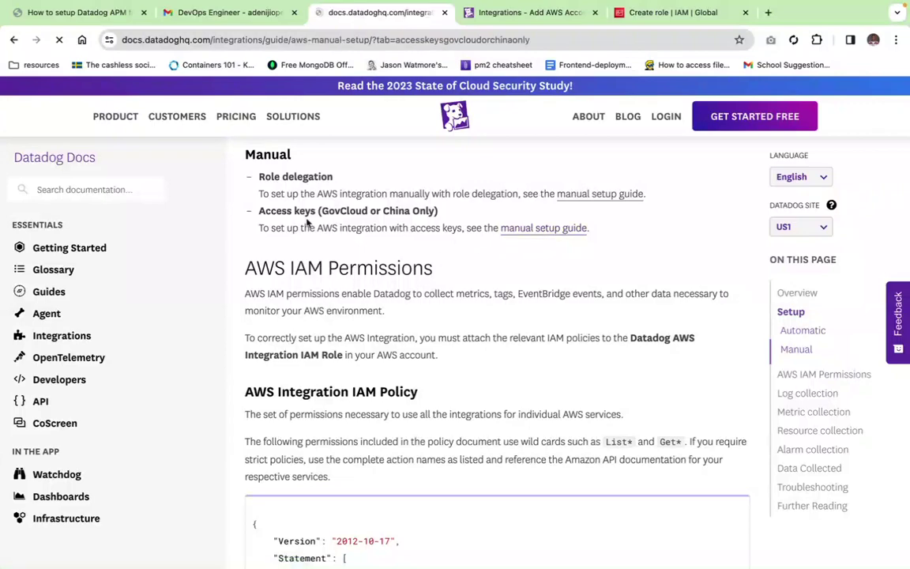
left_click(12, 39)
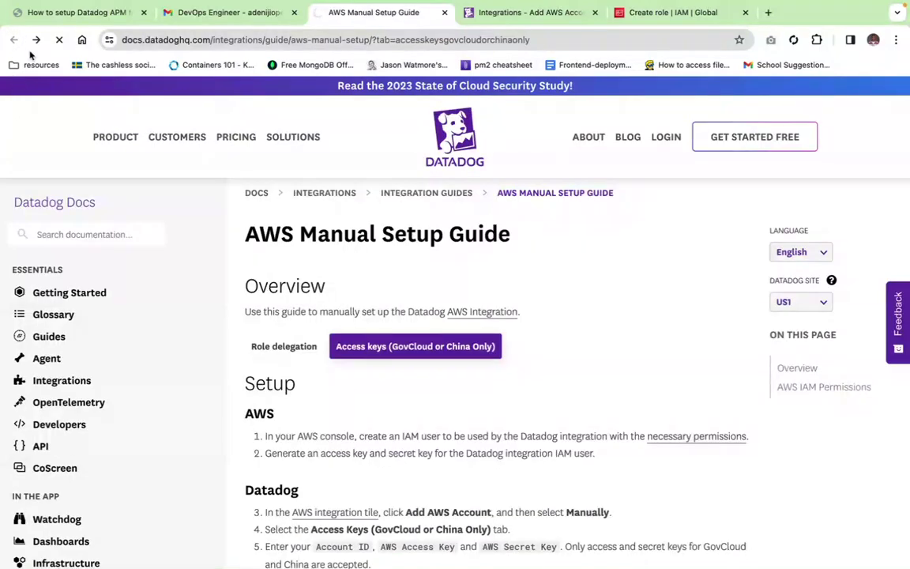
scroll(505, 296, "up", 8)
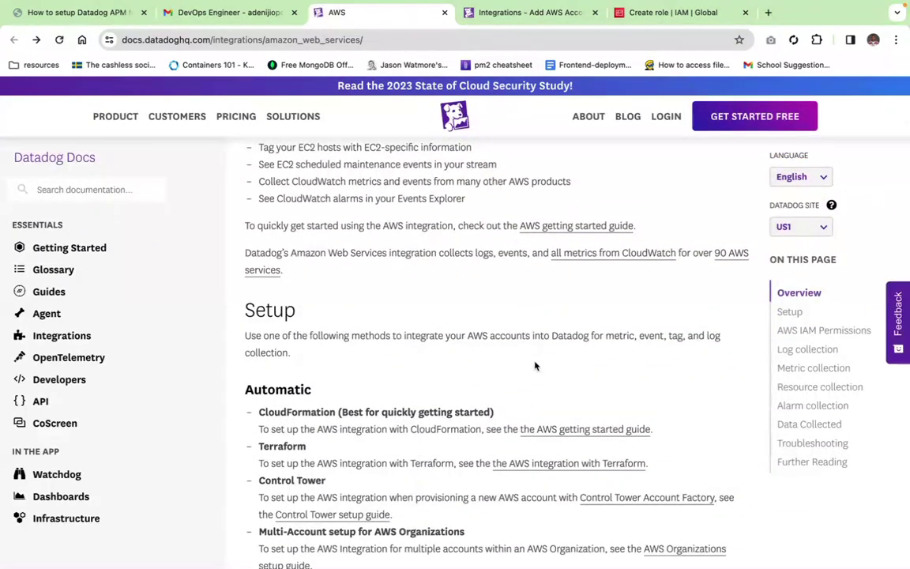
scroll(534, 365, "down", 5)
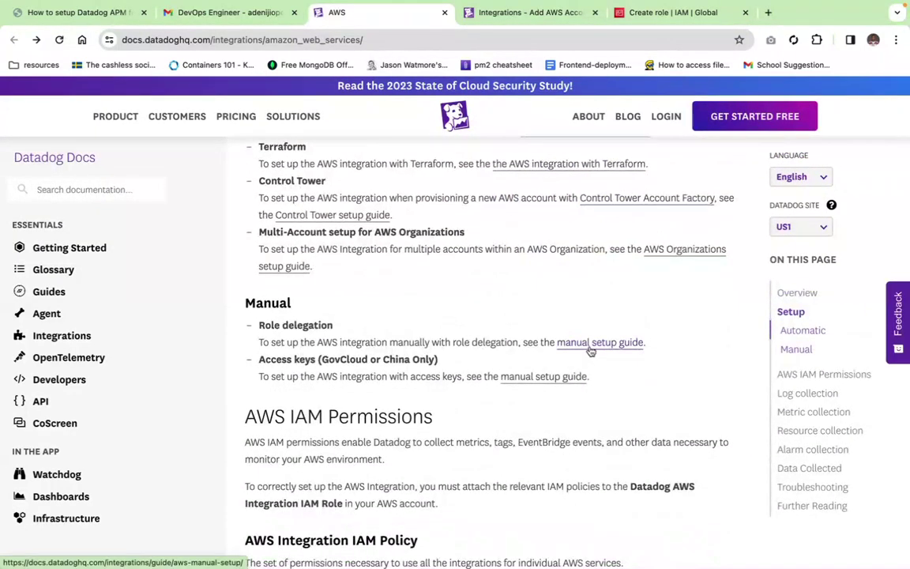
left_click(588, 344)
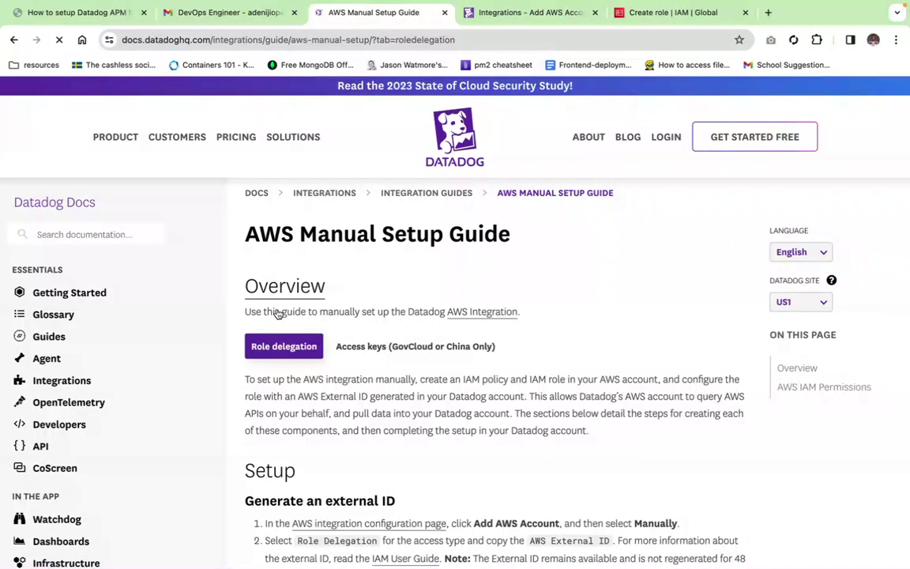
Step: Select Datadog's AWS account ID in the guide and return to the Create role wizard
scroll(316, 355, "down", 3)
scroll(344, 392, "down", 5)
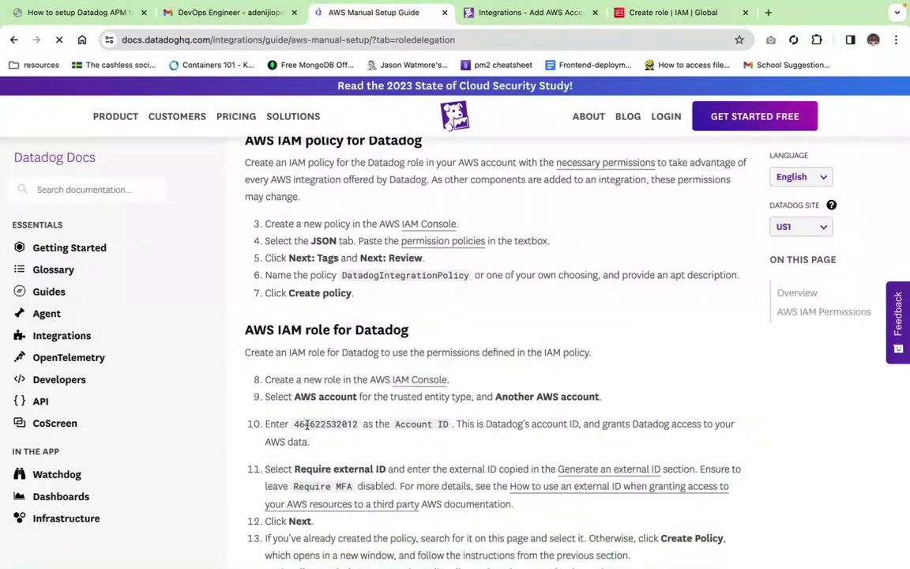
double_click(306, 424)
key("super+c")
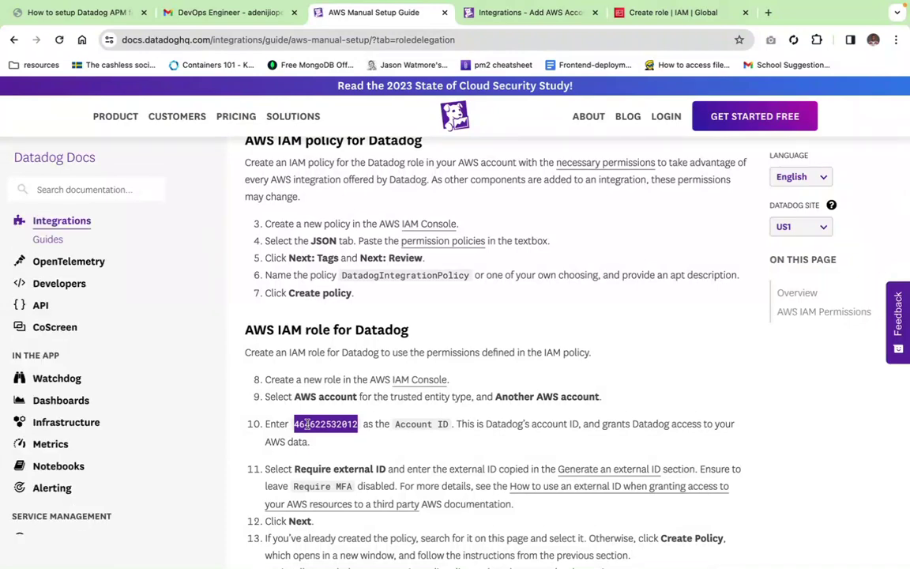
left_click(652, 21)
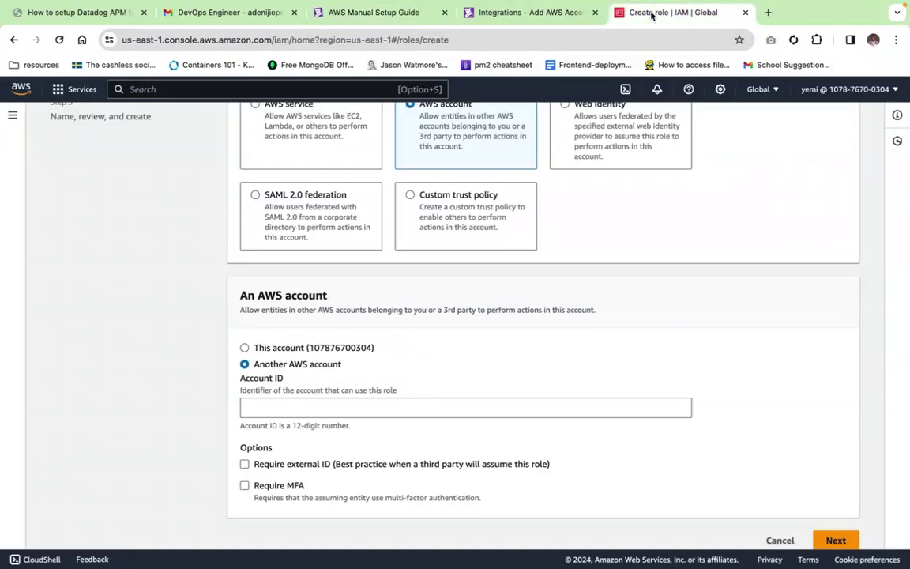
left_click(335, 408)
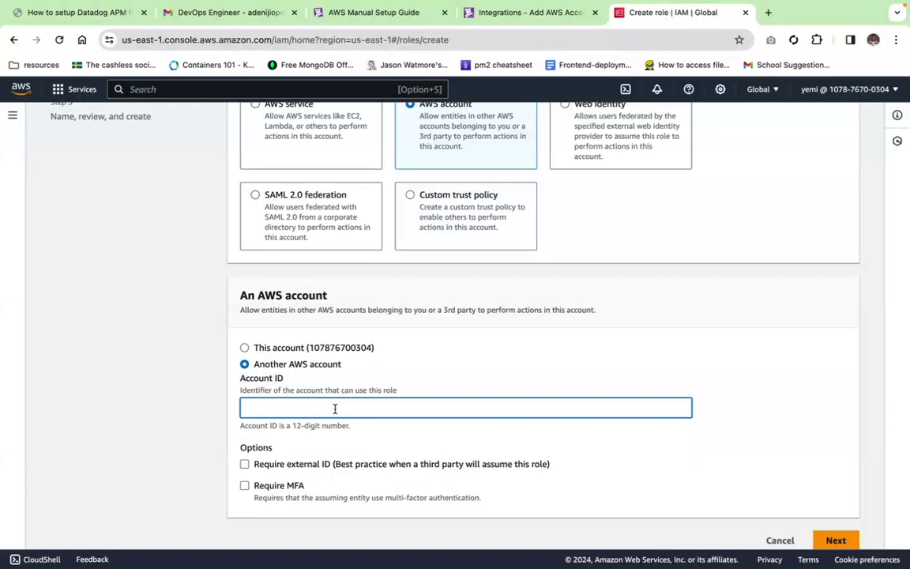
key("super+v")
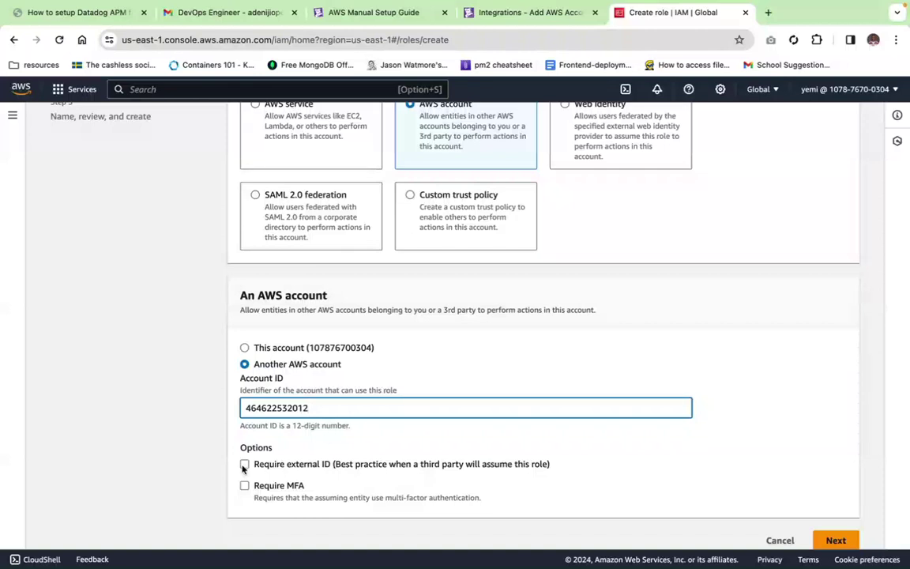
left_click(244, 464)
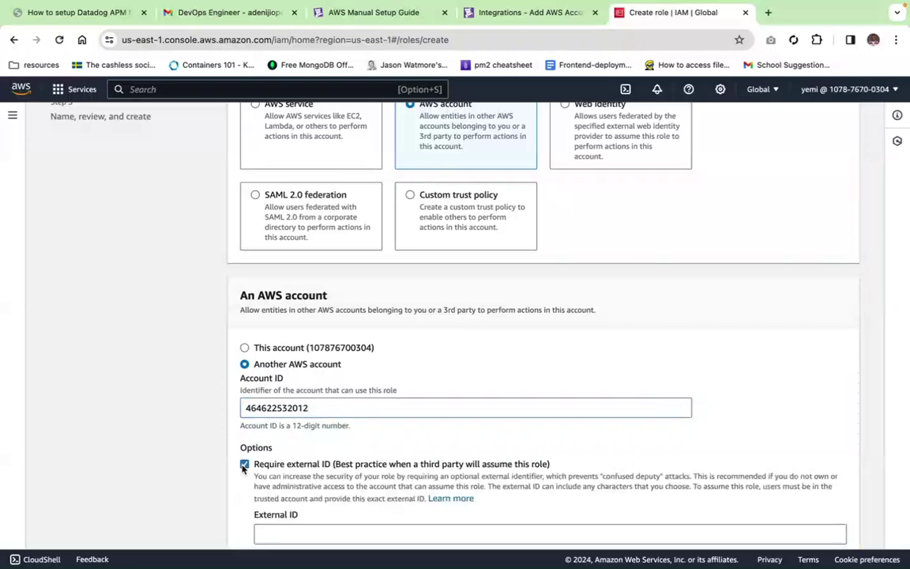
scroll(350, 474, "down", 3)
scroll(351, 474, "down", 1)
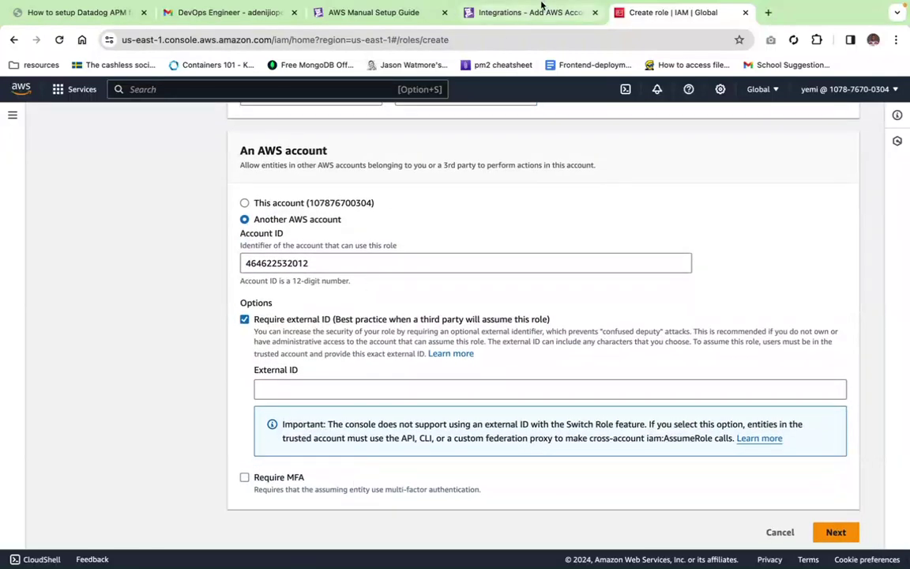
left_click(497, 13)
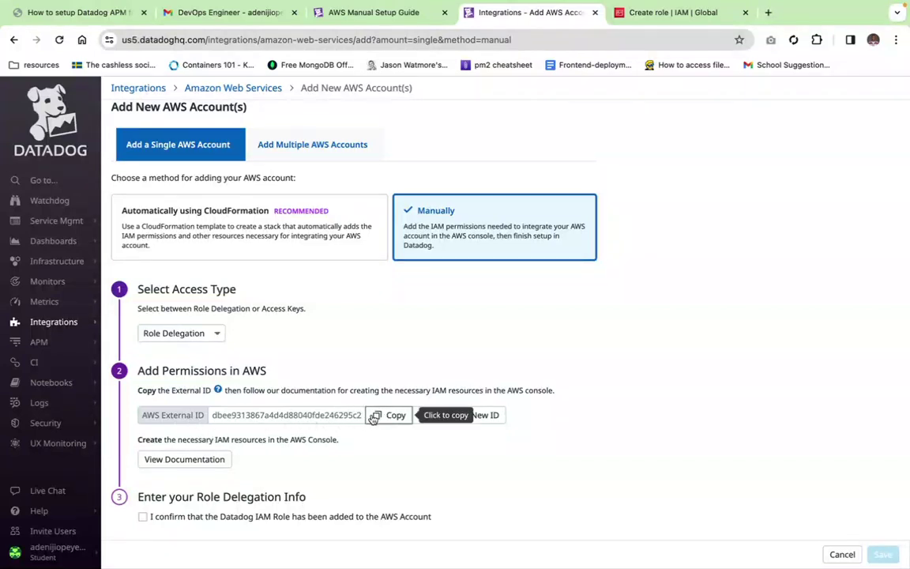
Step: Copy the AWS External ID from Datadog's add-account page and return to the role wizard
double_click(340, 417)
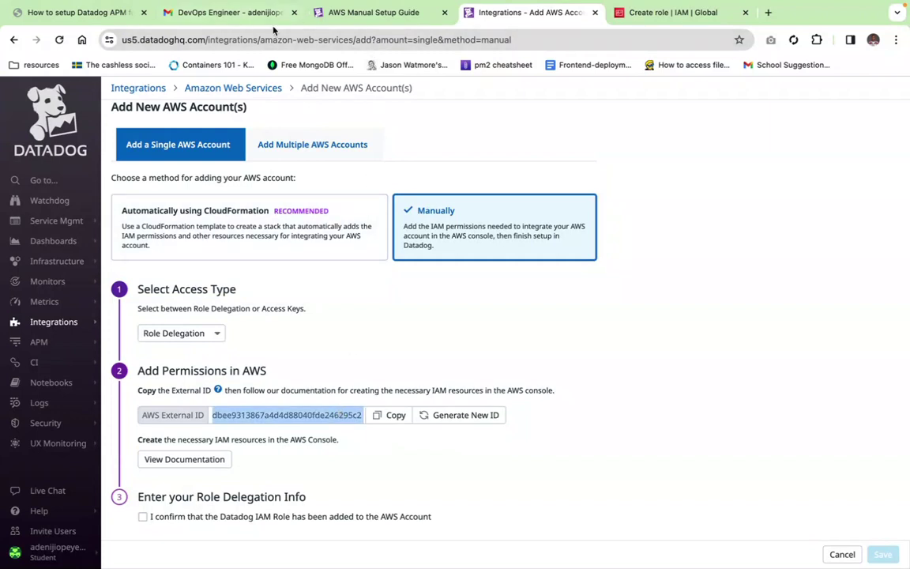
left_click(672, 11)
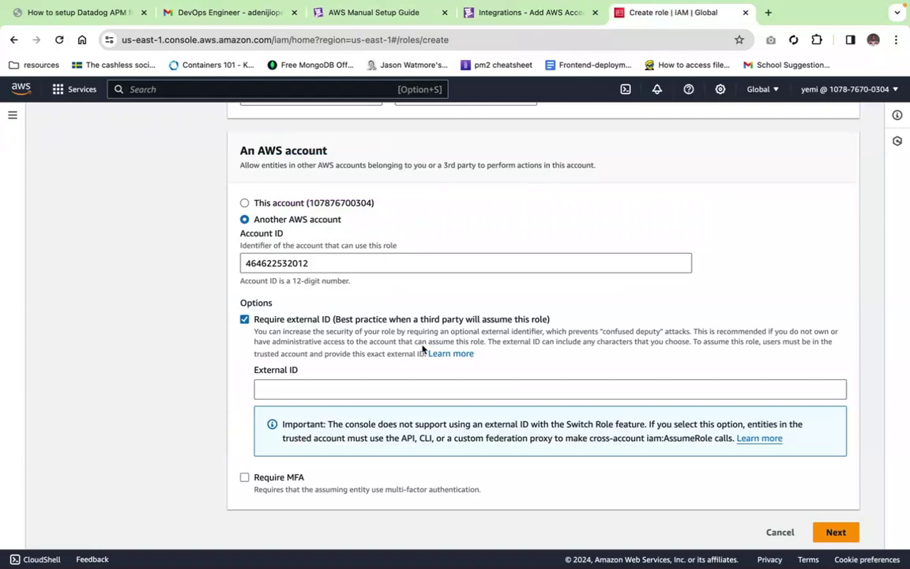
Step: Paste Datadog's external ID into the role's trust settings and continue to permissions
left_click(348, 390)
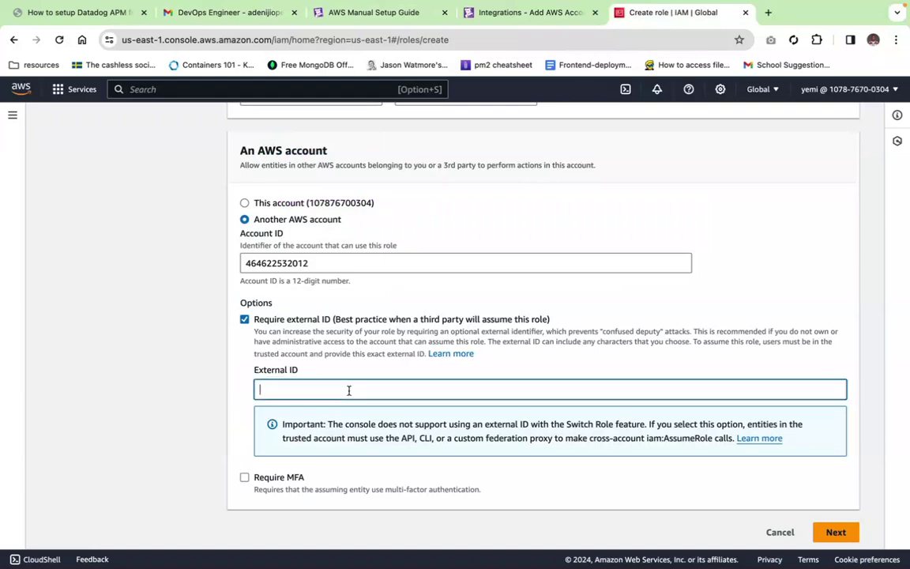
type("dbee9313867a4d4d8f040fde246295c2")
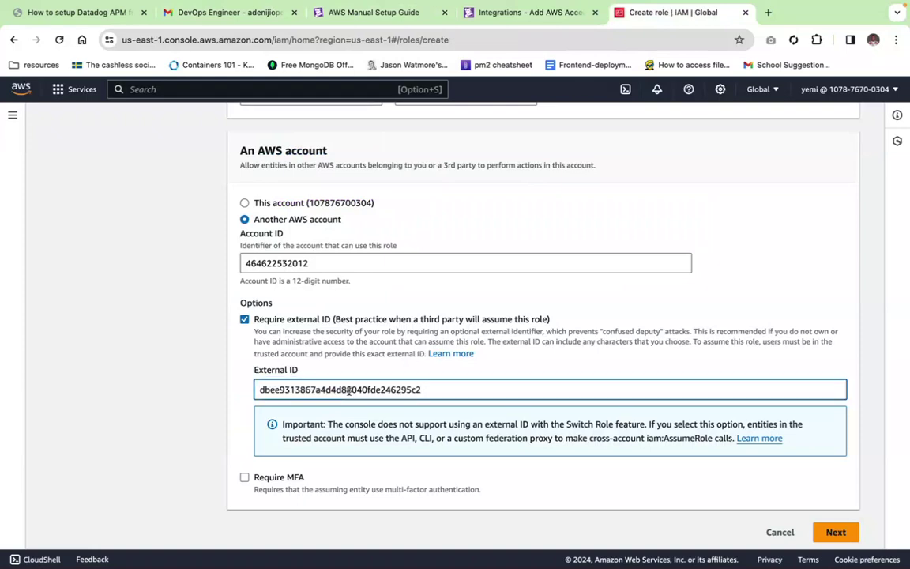
scroll(433, 423, "down", 1)
left_click(835, 525)
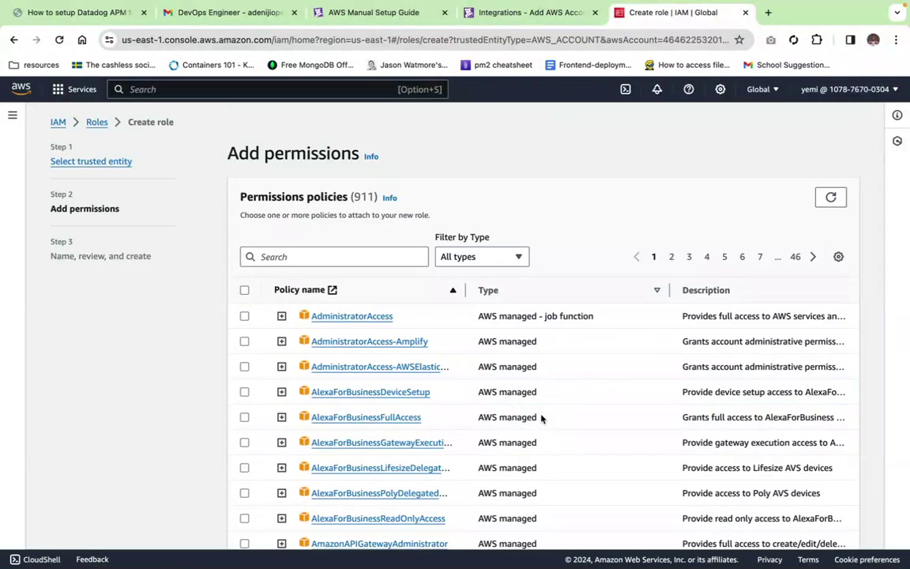
Step: Search 'datado' and attach DatadogIntegrationPolicy to the role, then proceed to naming
left_click(339, 258)
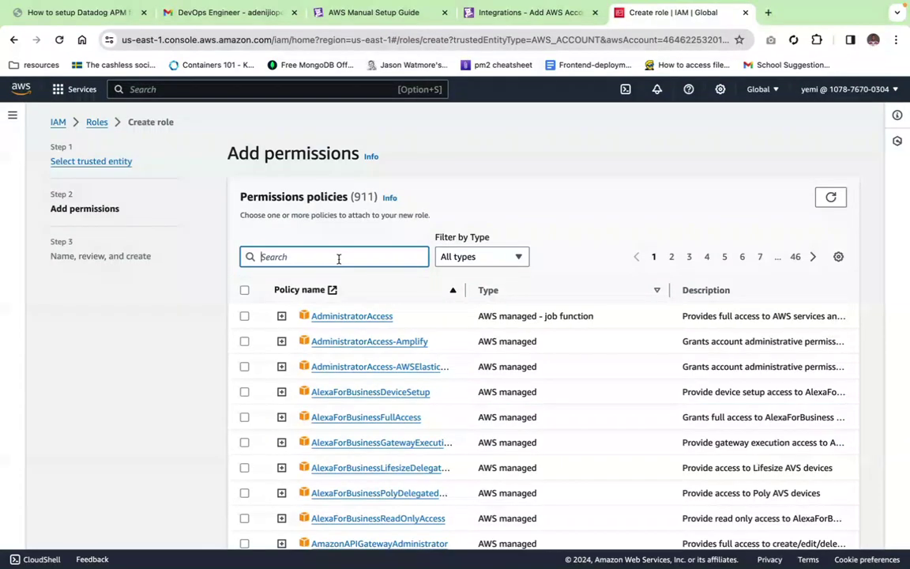
type("data")
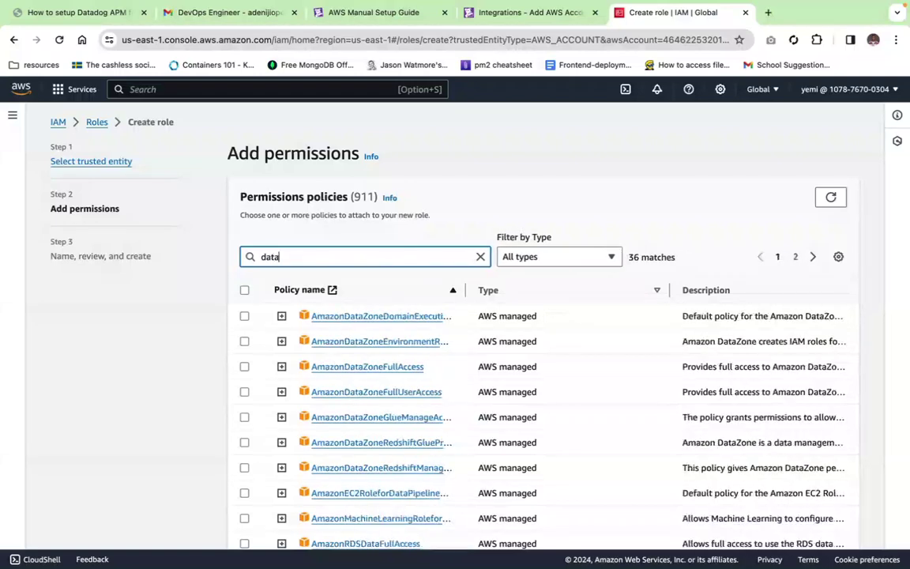
type("dog")
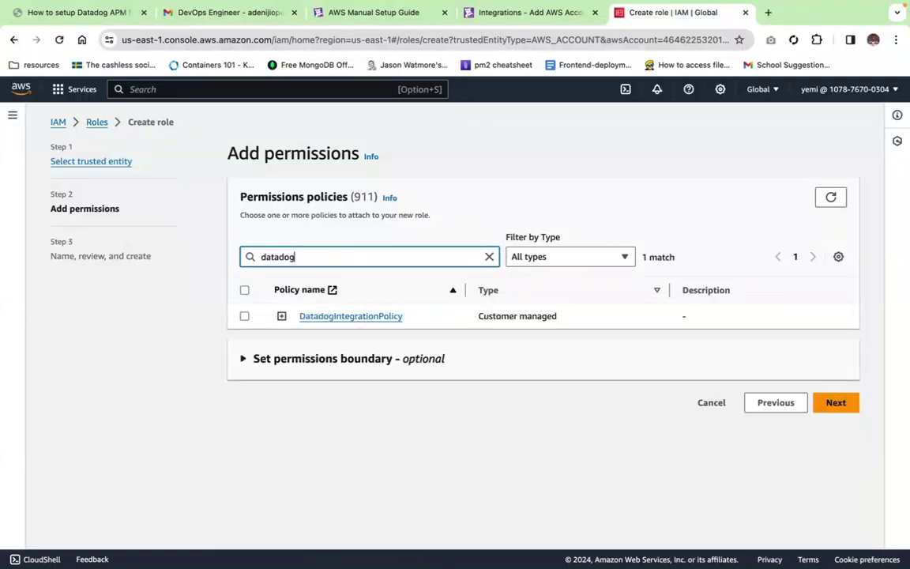
left_click(244, 316)
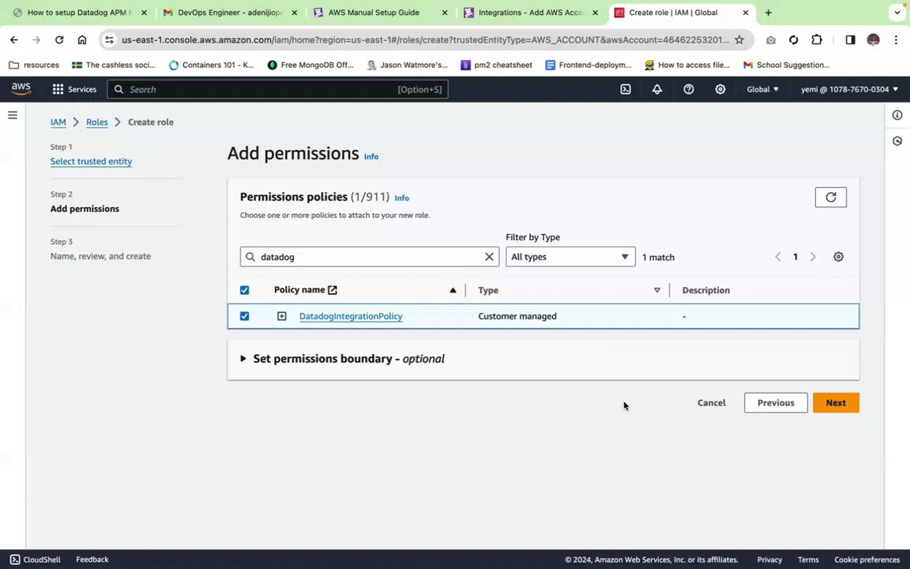
left_click(836, 404)
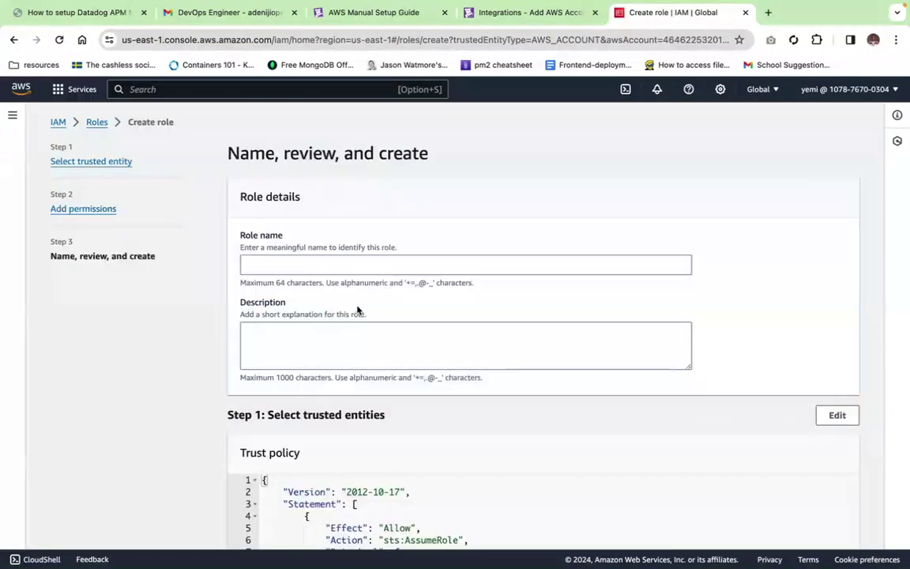
Step: Name the role DatadogRole, review its settings, and create it
left_click(365, 259)
type("D")
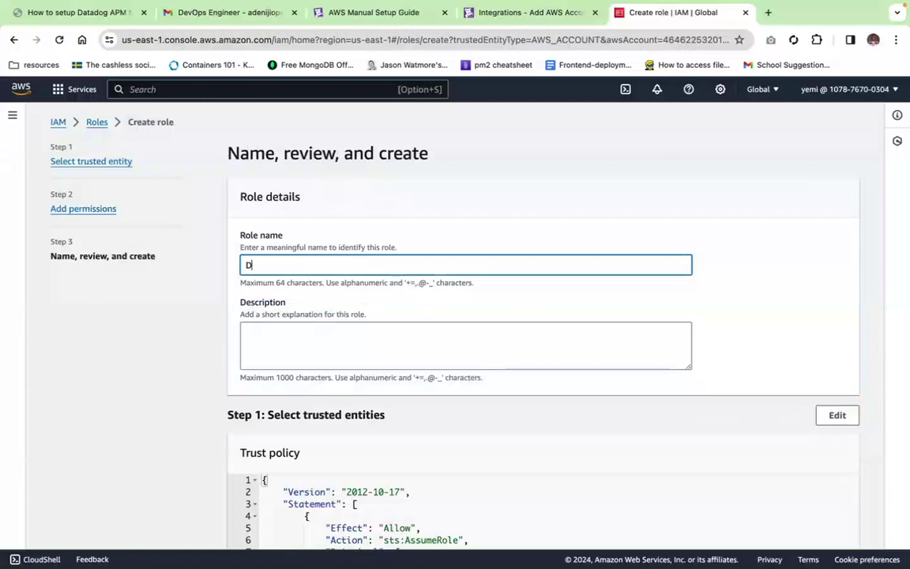
type("atadogRole")
scroll(324, 350, "down", 5)
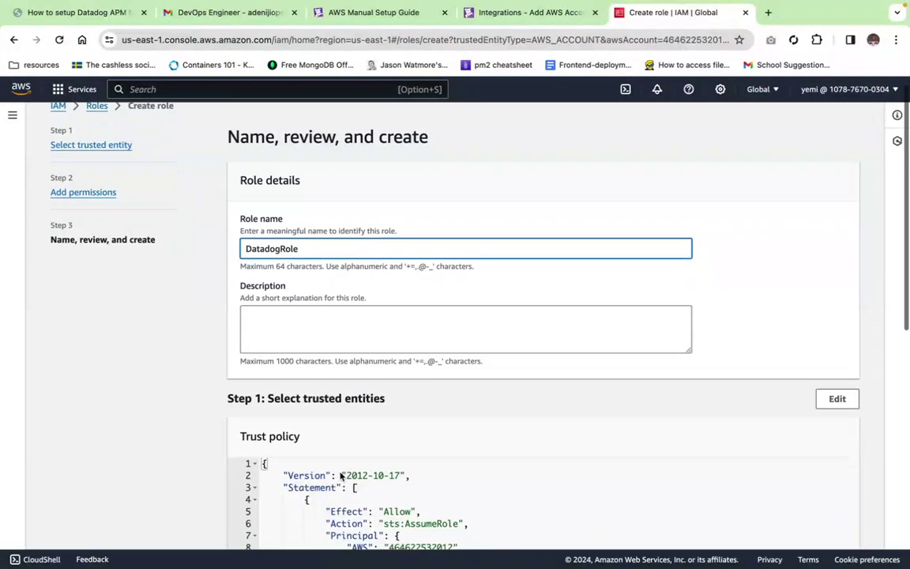
scroll(408, 507, "down", 4)
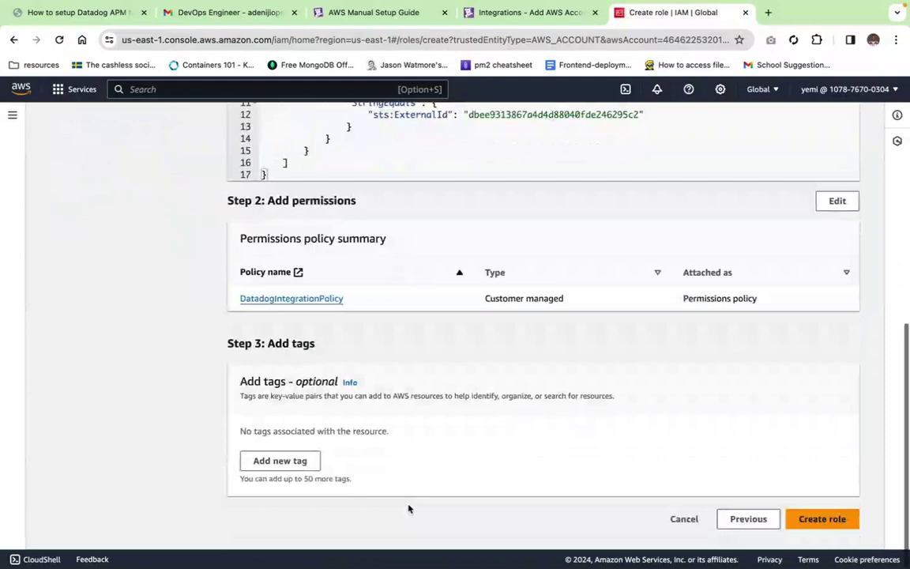
left_click(822, 526)
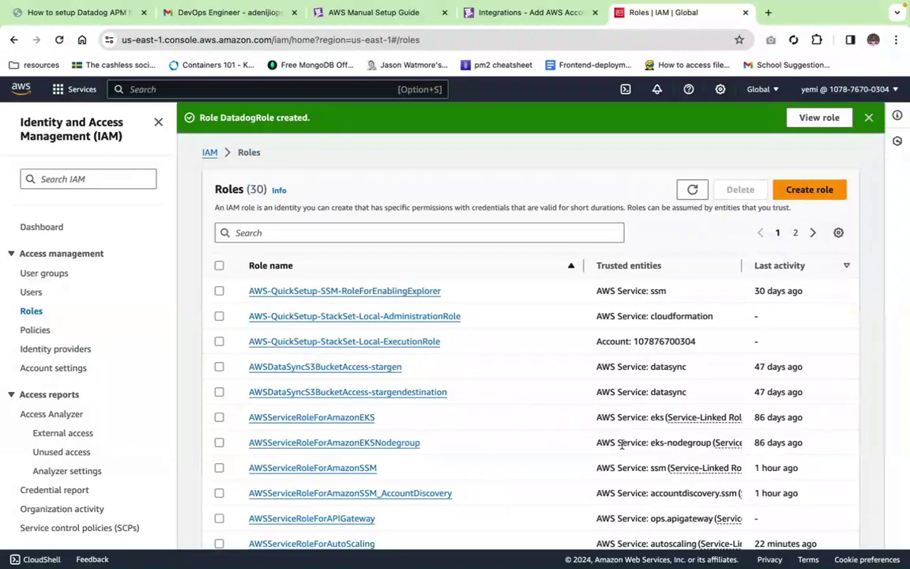
scroll(328, 365, "down", 5)
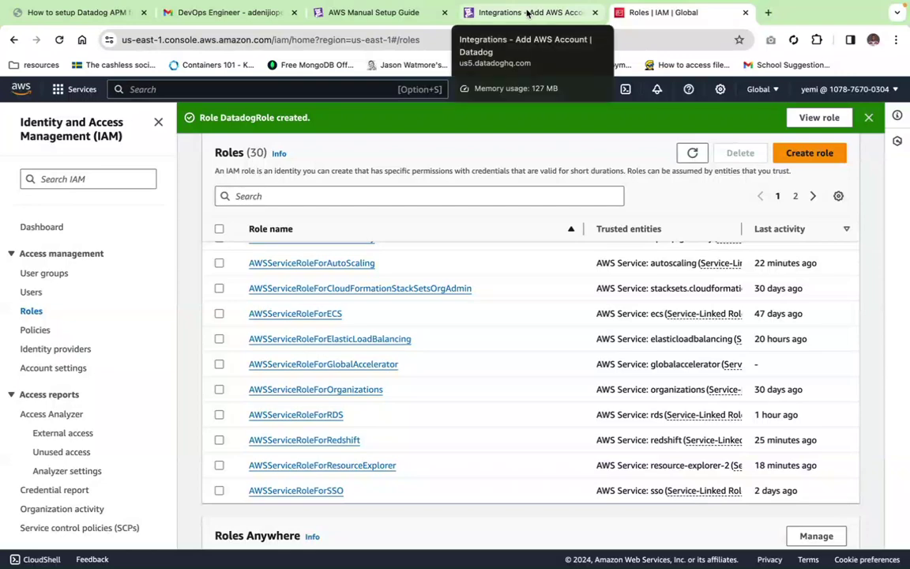
Step: Tick the confirmation that the Datadog IAM role was added in AWS
left_click(527, 13)
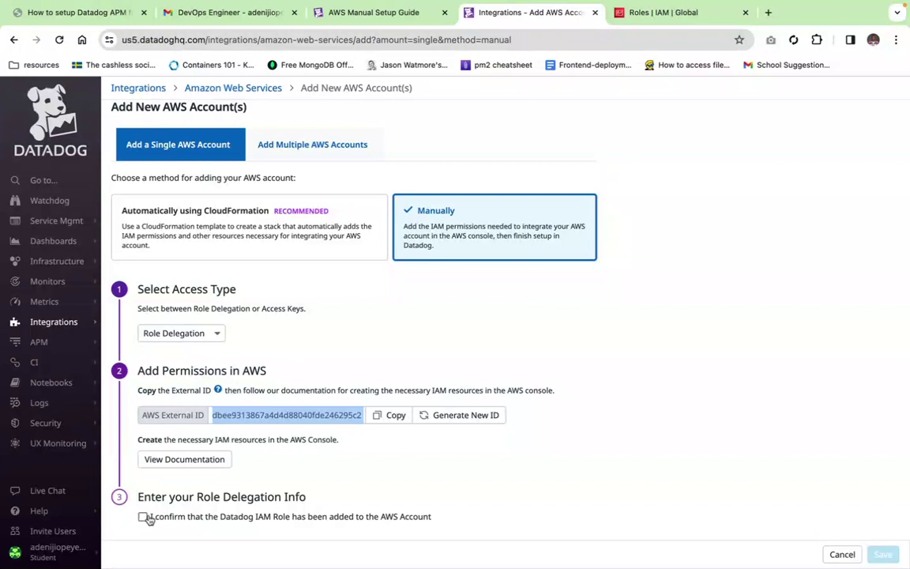
left_click(143, 519)
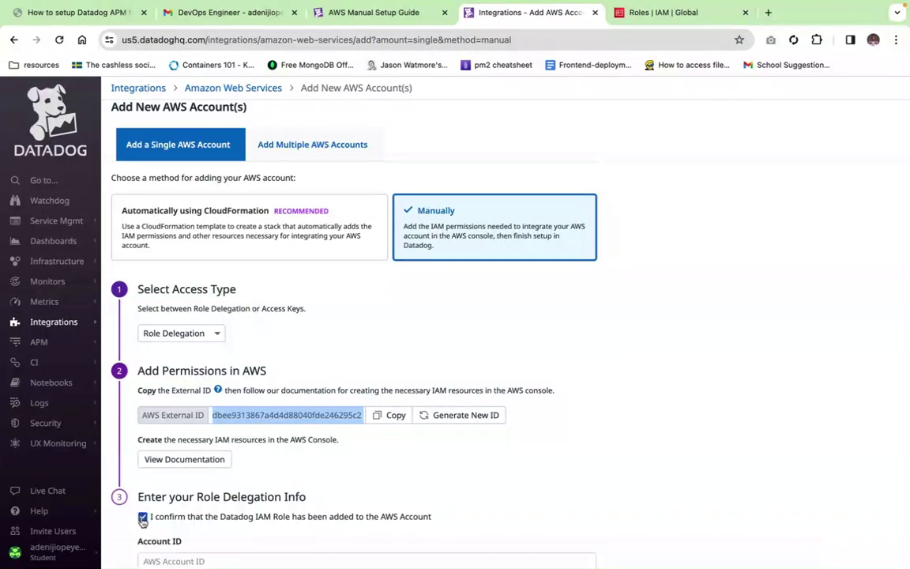
scroll(143, 519, "down", 3)
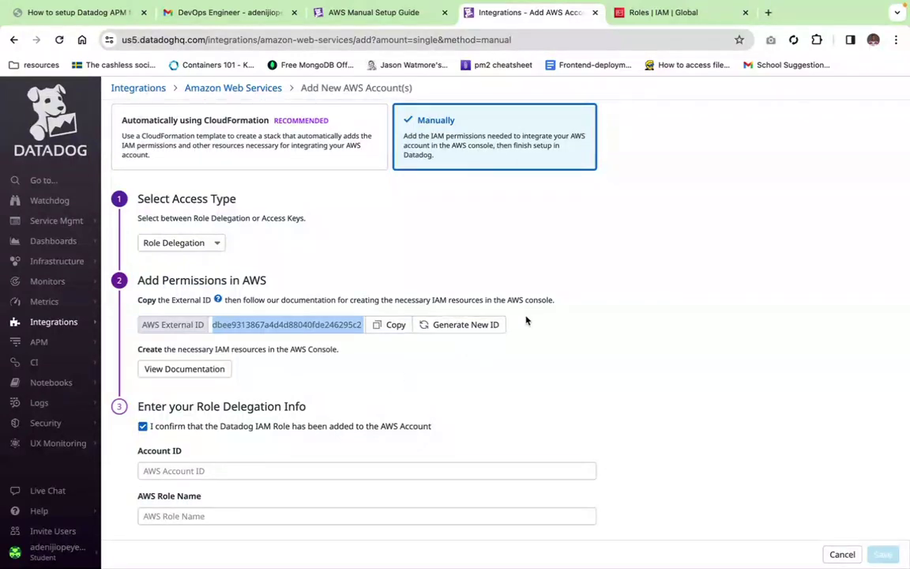
Step: Show the AWS account details to find the Account ID, then return to Datadog
left_click(636, 12)
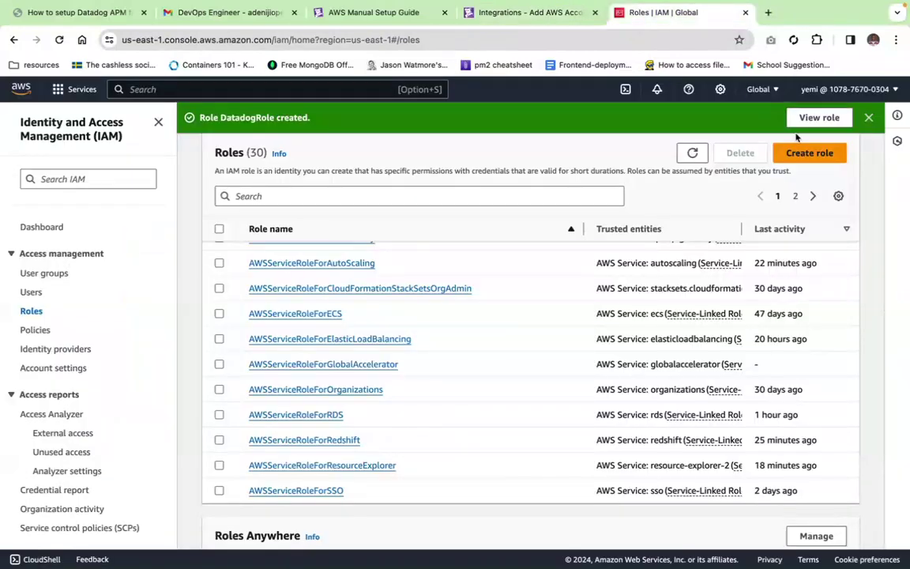
left_click(896, 90)
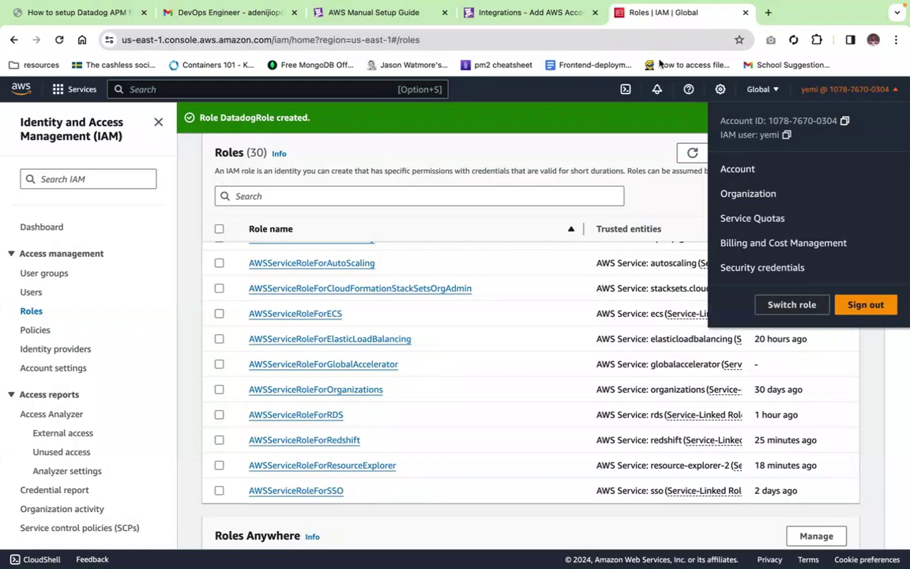
left_click(529, 12)
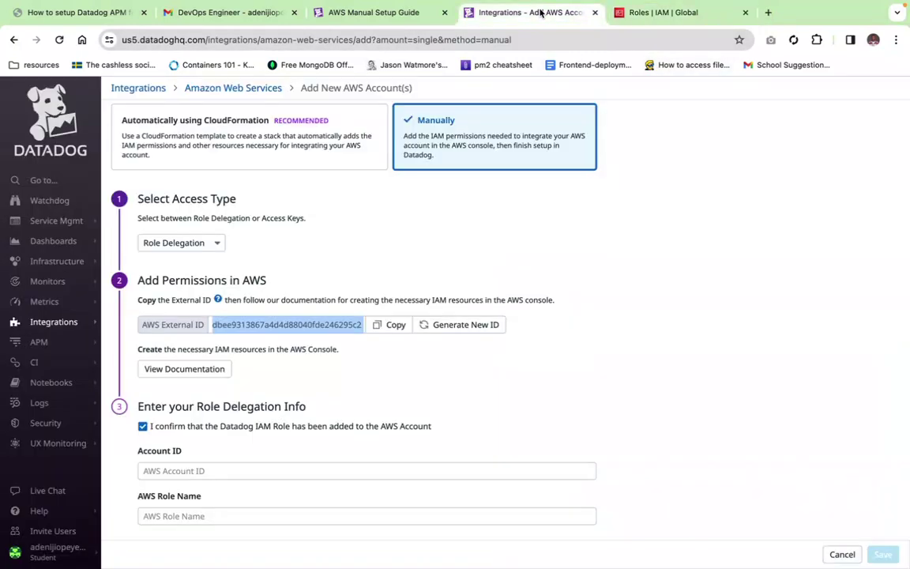
Step: Paste the AWS account ID, enter DatadogRole as the role name, and save
left_click(211, 471)
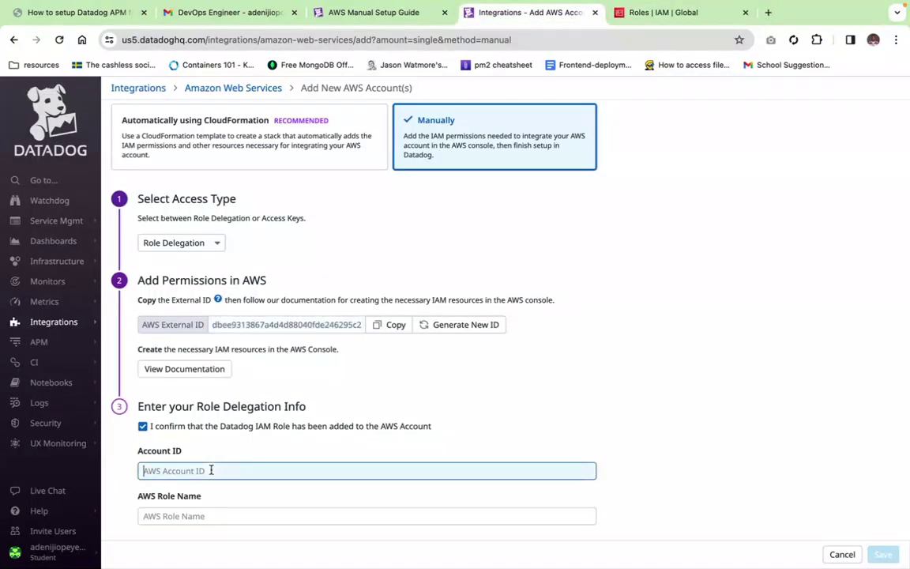
key("ctrl+v")
left_click(181, 515)
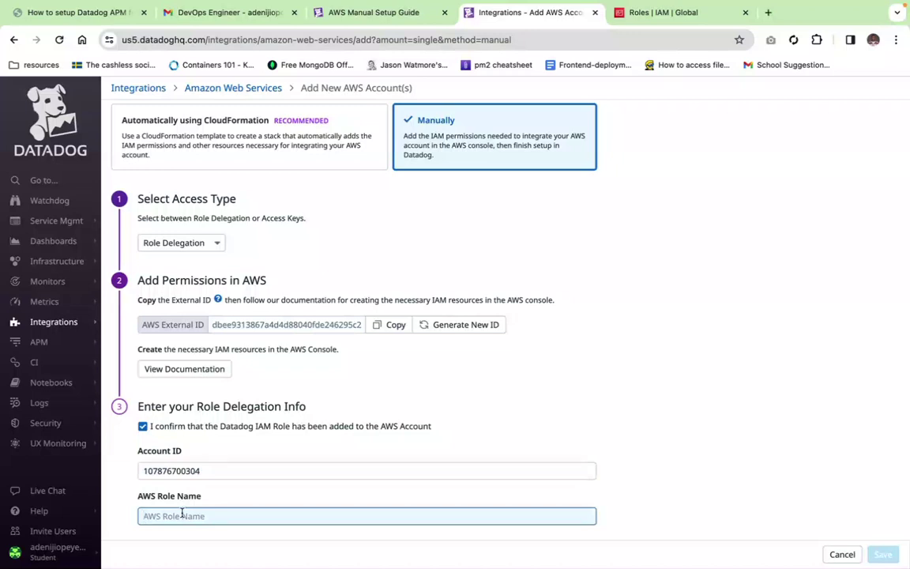
type("Data")
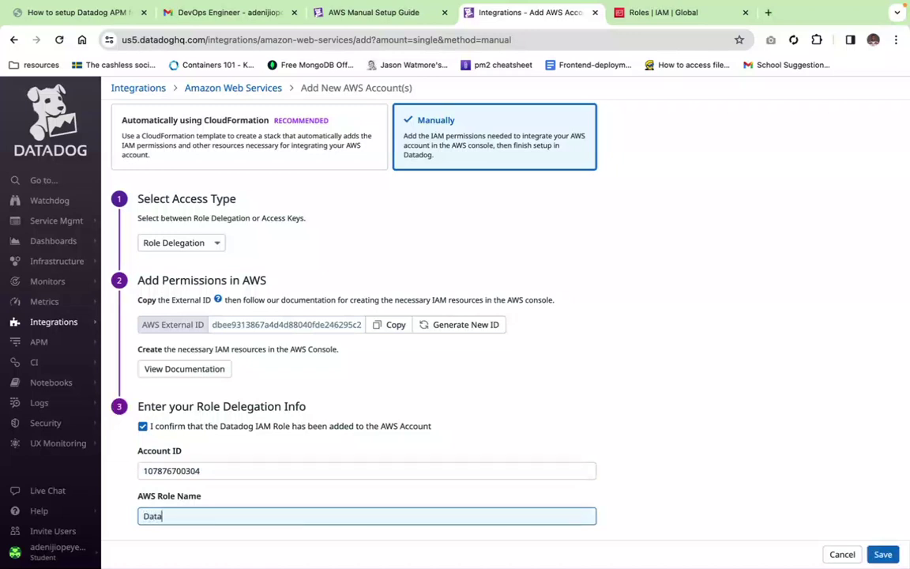
type("dogRole")
left_click(882, 555)
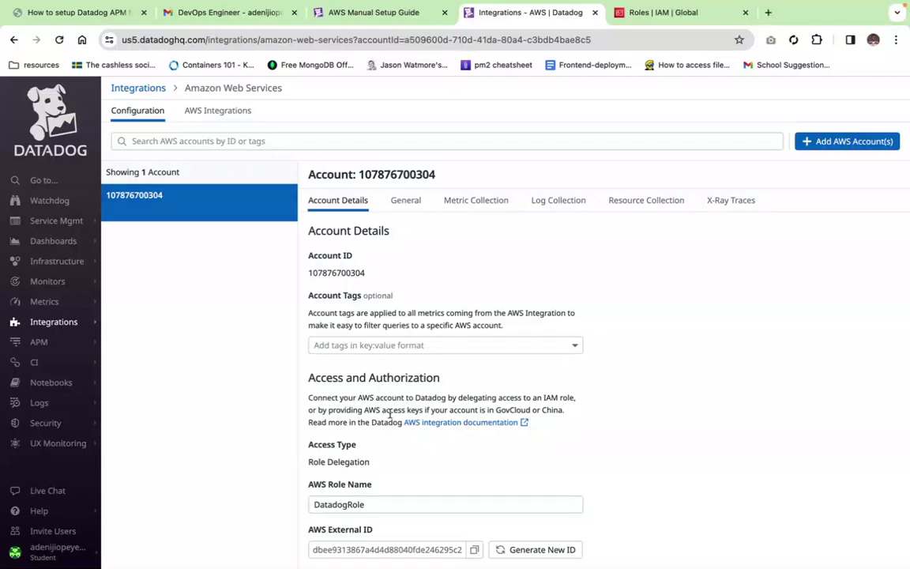
Step: Scroll through the new AWS account's details showing role delegation via DatadogRole
scroll(389, 413, "down", 1)
scroll(390, 415, "down", 3)
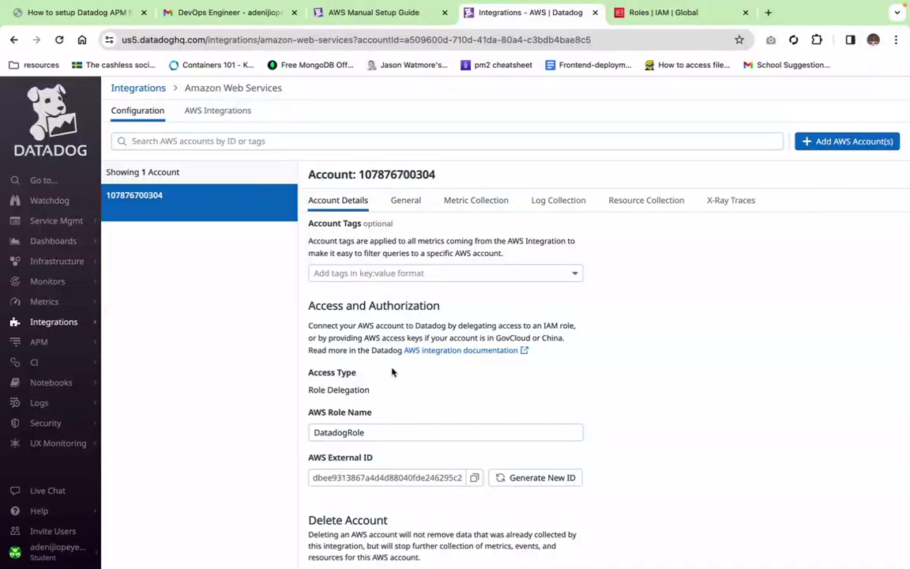
scroll(368, 360, "down", 2)
scroll(370, 296, "up", 4)
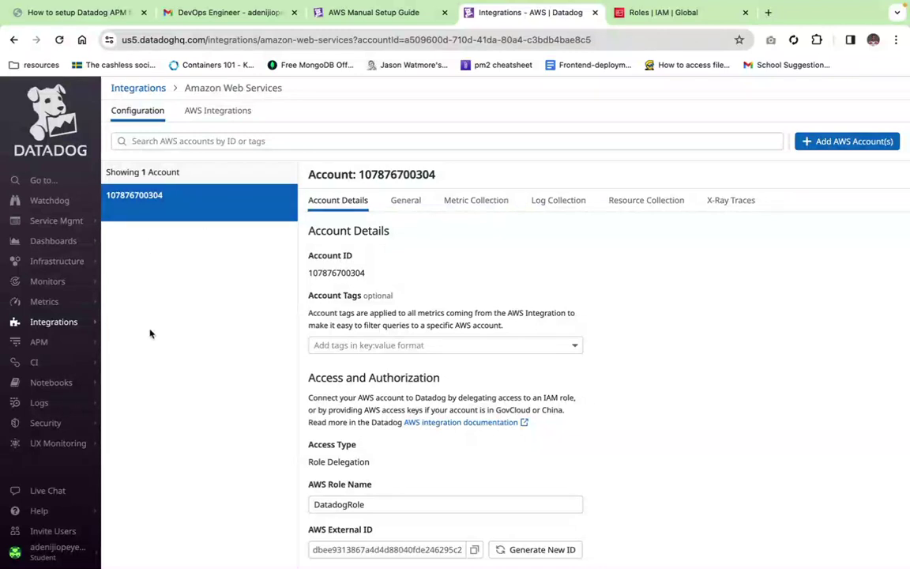
Step: Find the EC2 service with an 'ec2' search and start launching a new instance
mouse_move(34, 251)
left_click(655, 13)
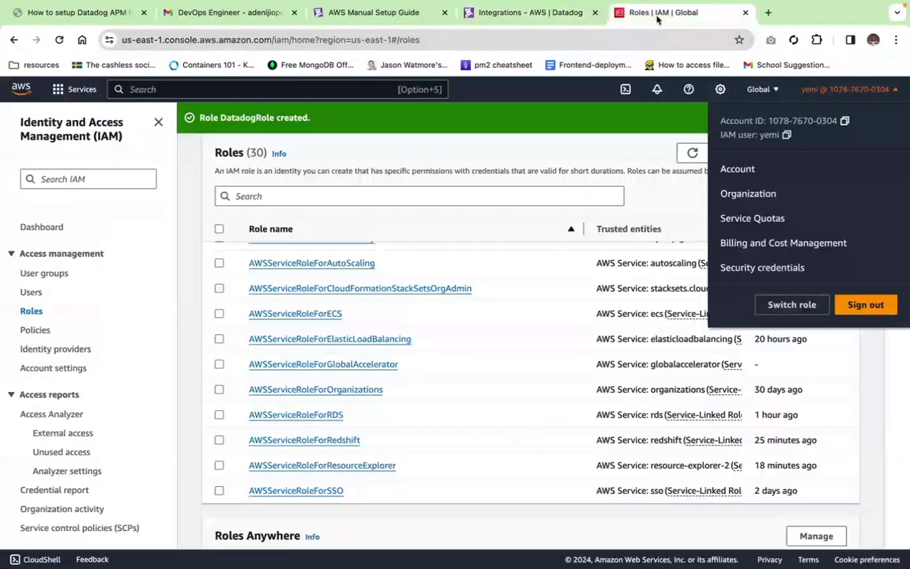
left_click(278, 89)
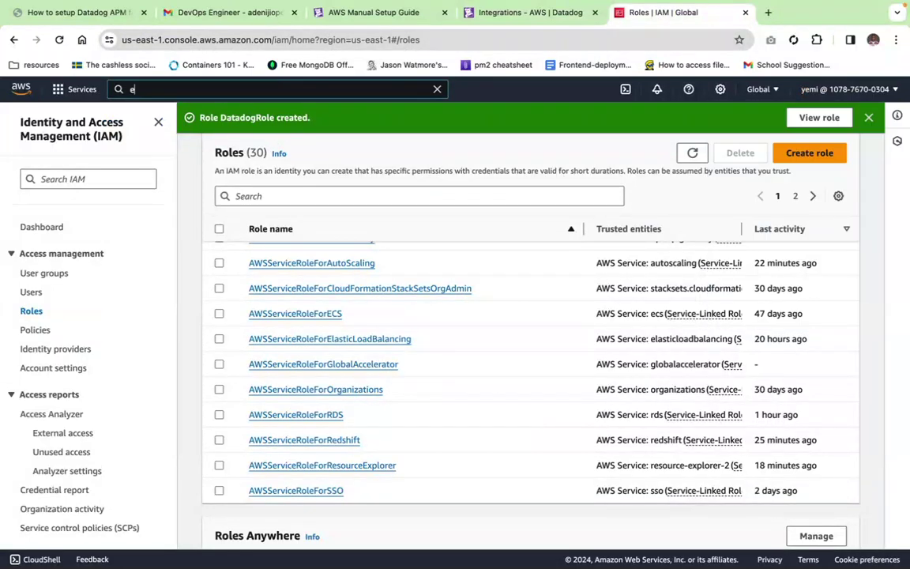
type("ec2")
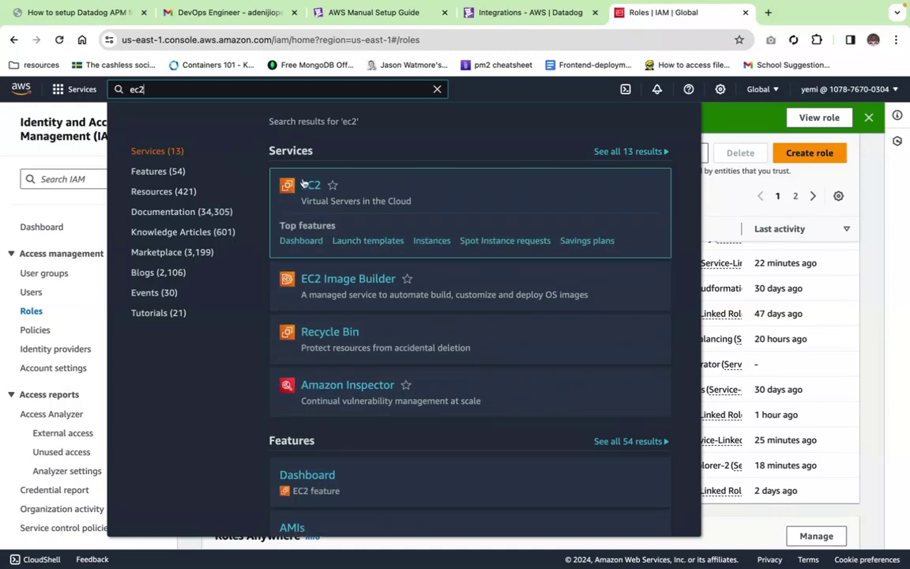
left_click(310, 185)
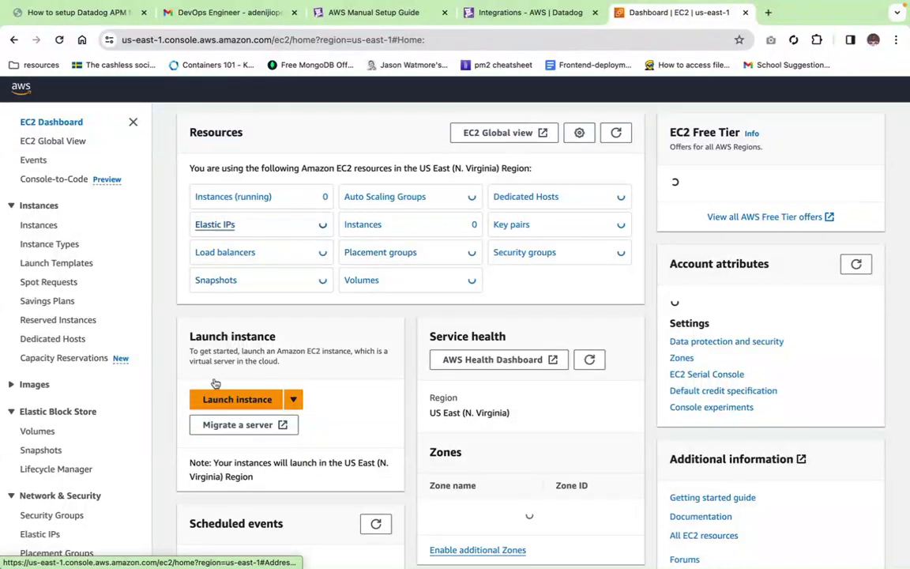
left_click(213, 400)
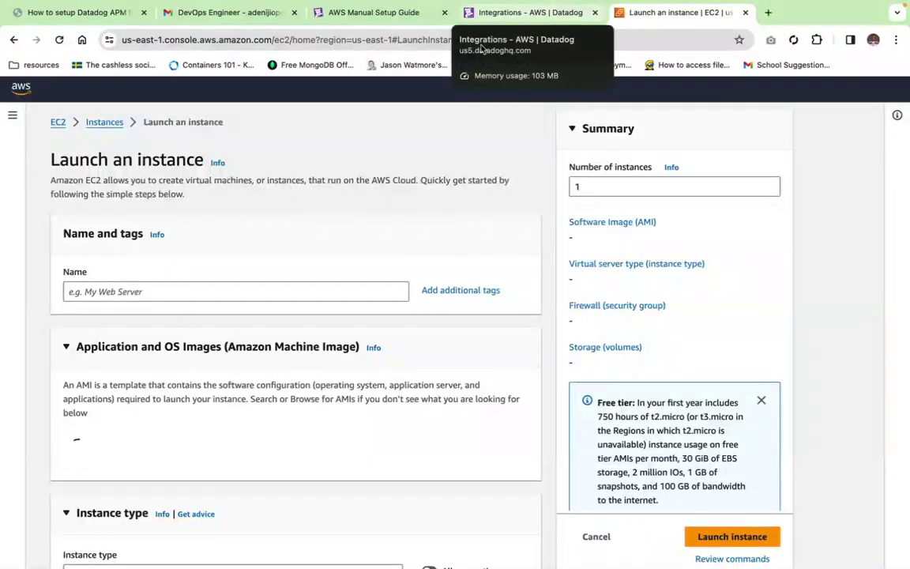
Step: Name the instance myFirstServer, proceed without a key pair, and launch it
left_click(229, 289)
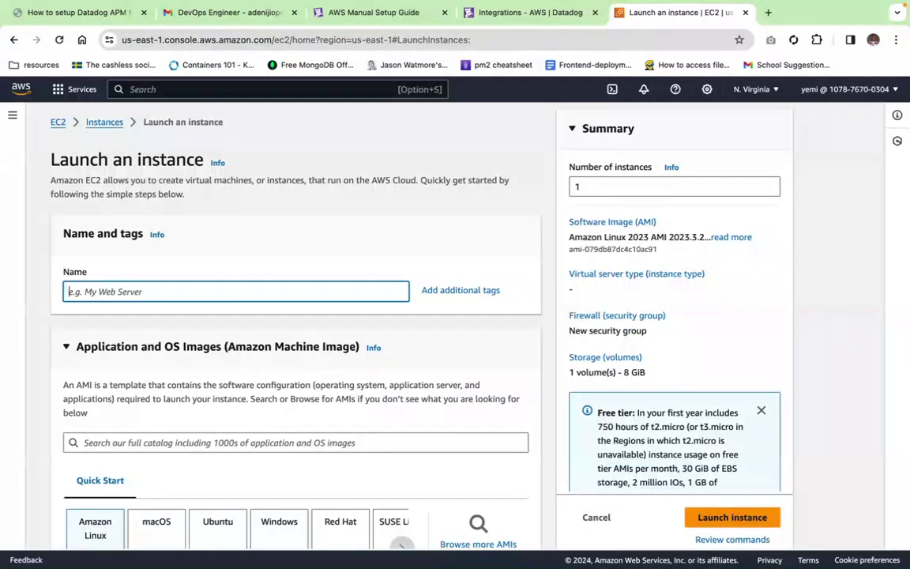
type("myFirst")
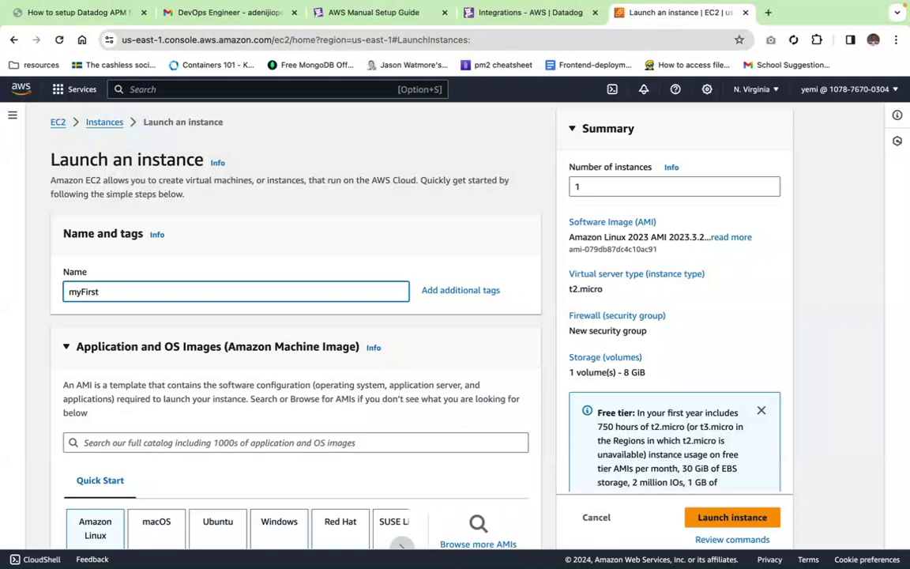
scroll(148, 324, "down", 3)
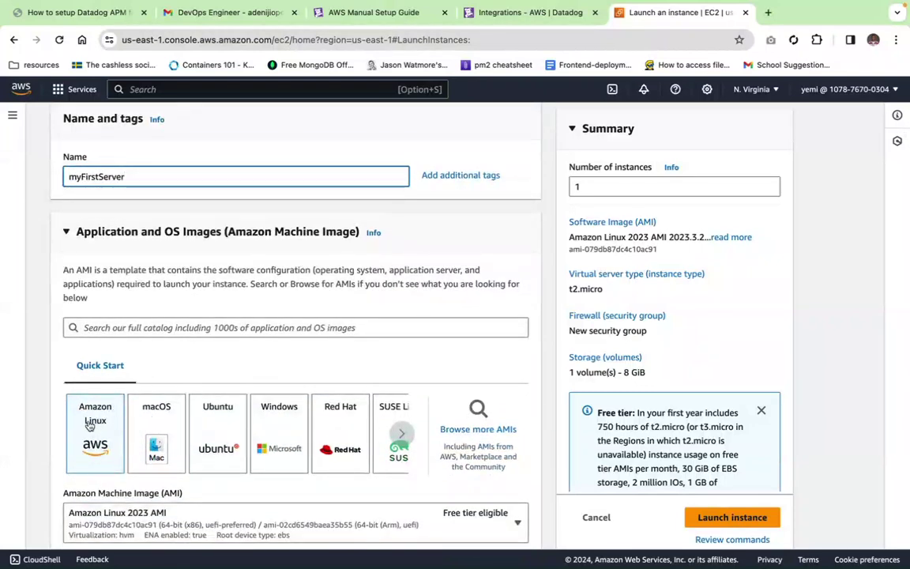
scroll(158, 426, "down", 6)
scroll(193, 465, "down", 5)
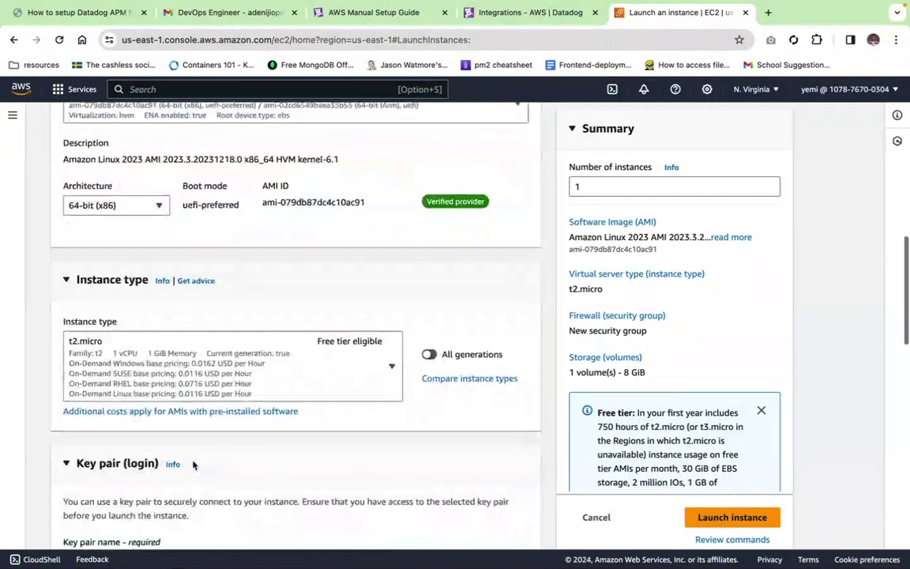
scroll(175, 463, "down", 4)
left_click(186, 389)
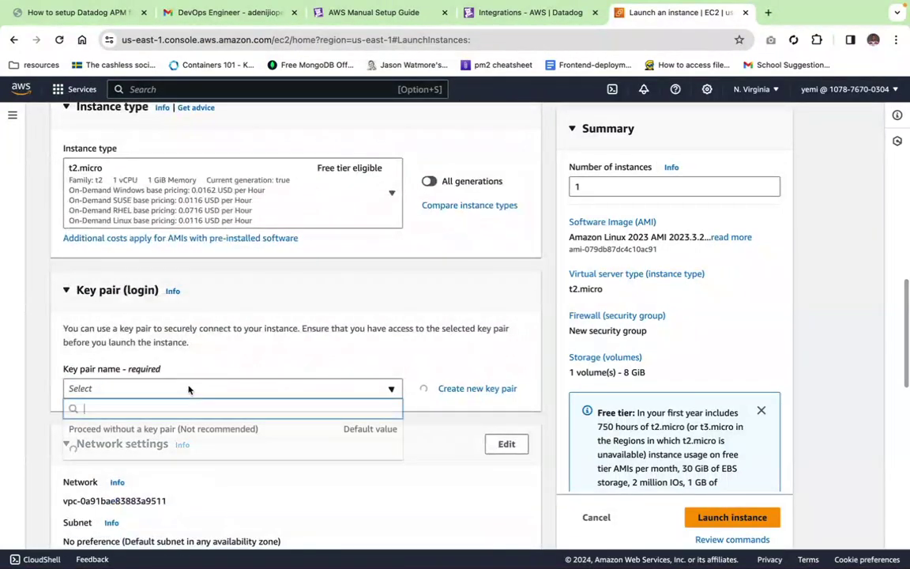
left_click(179, 432)
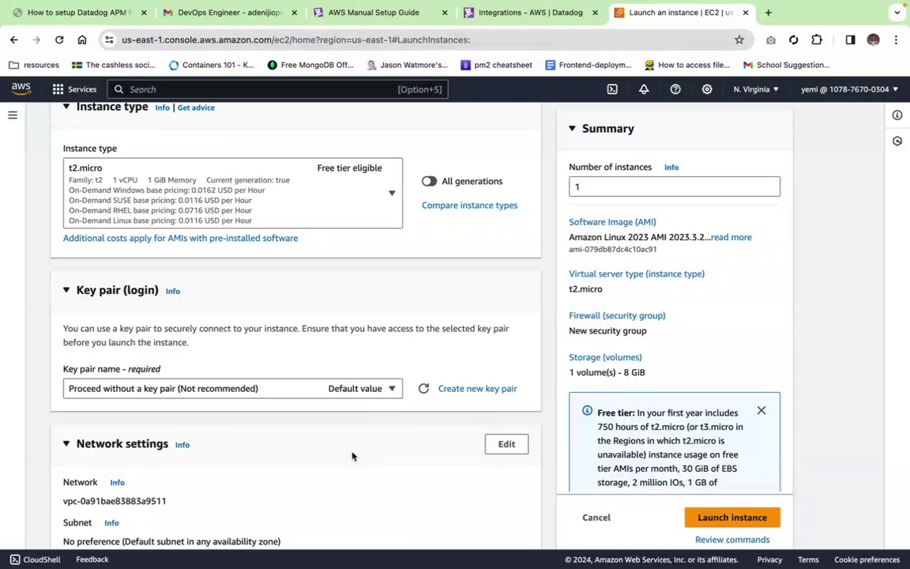
left_click(698, 517)
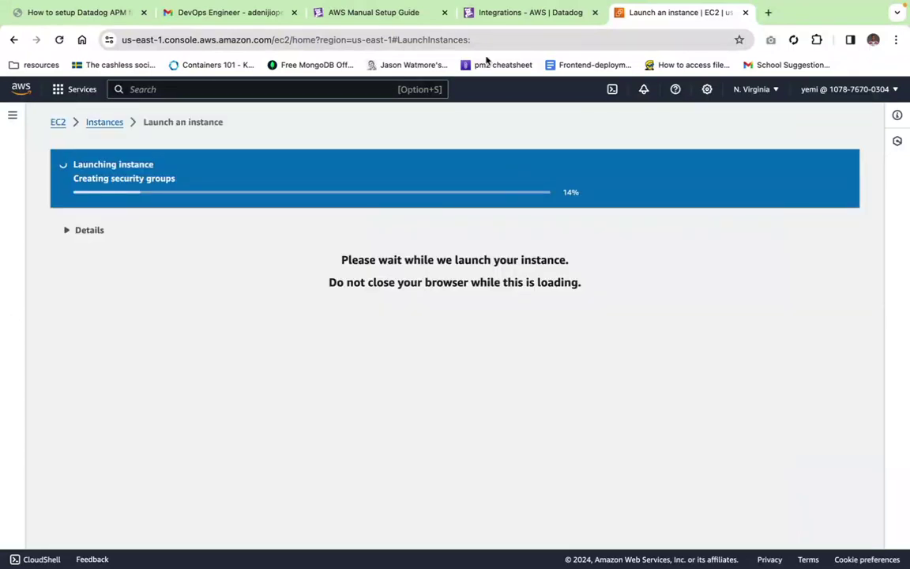
Step: Open Datadog's Dashboard List, then go back to the EC2 launch result
left_click(510, 13)
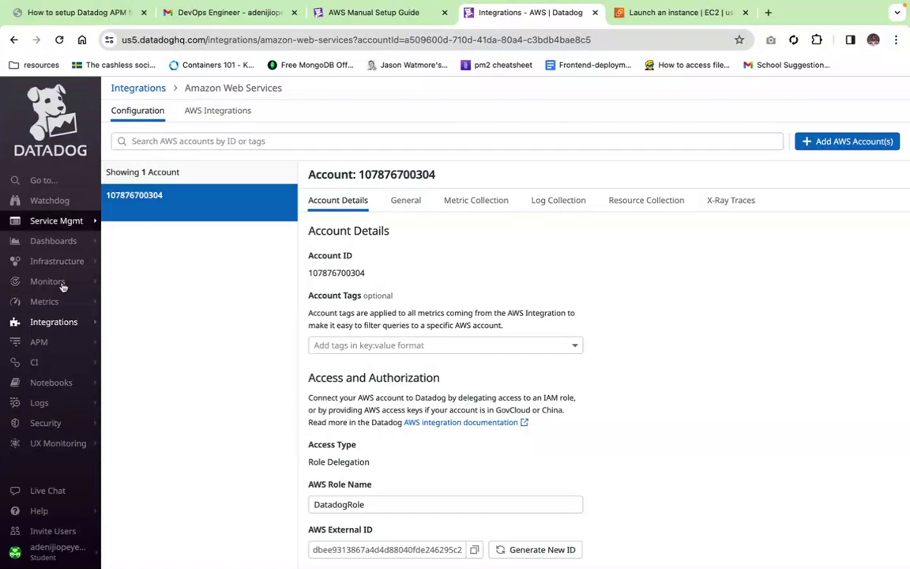
mouse_move(54, 267)
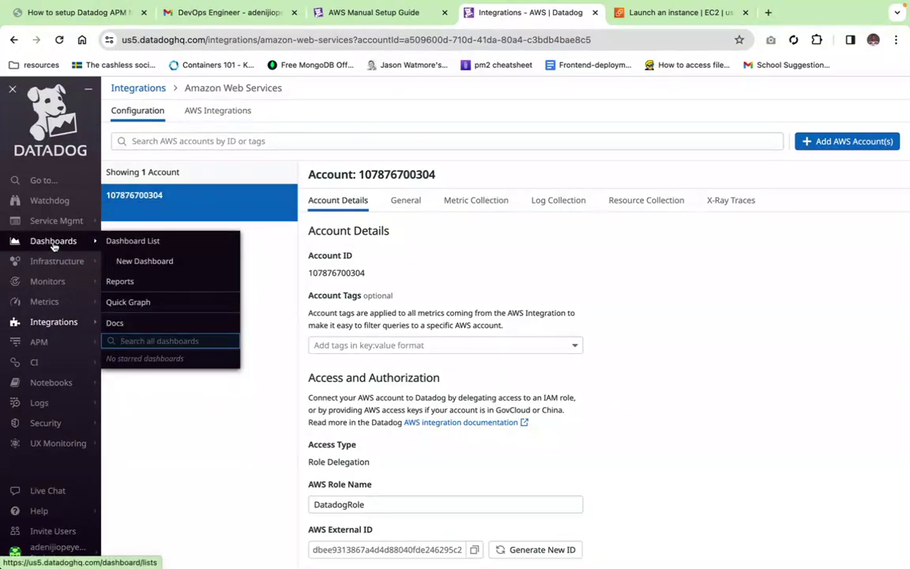
left_click(54, 245)
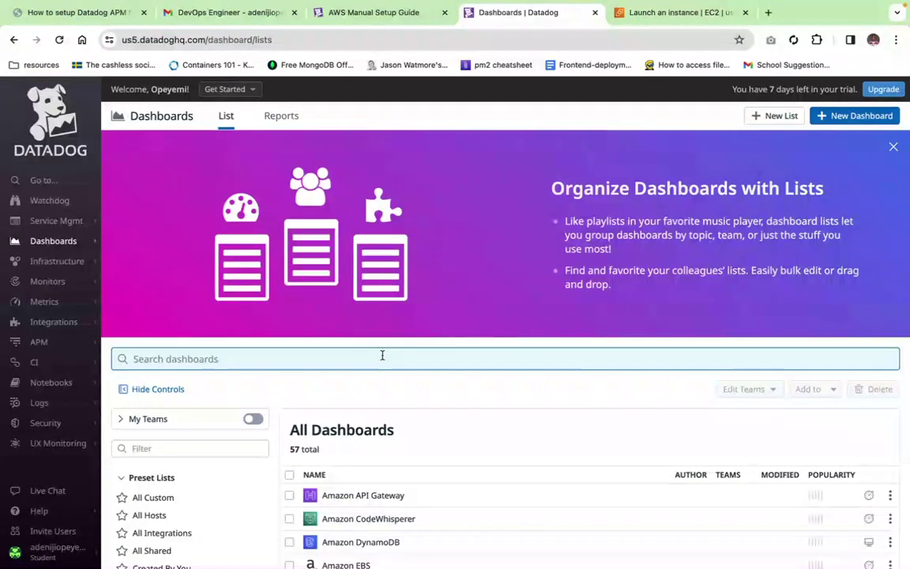
left_click(680, 12)
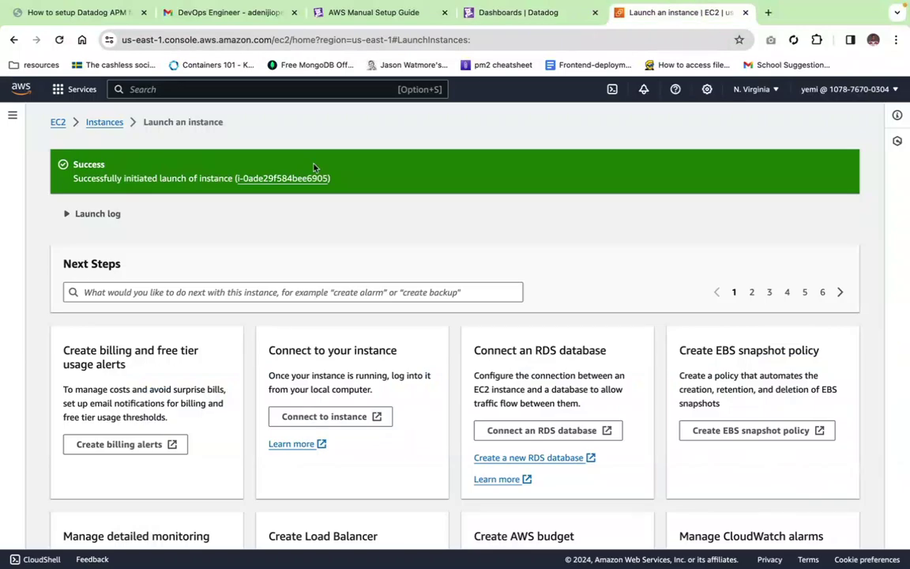
Step: Open myFirstServer in Instances, refresh to see it running as t2.micro, then return to Datadog
left_click(274, 178)
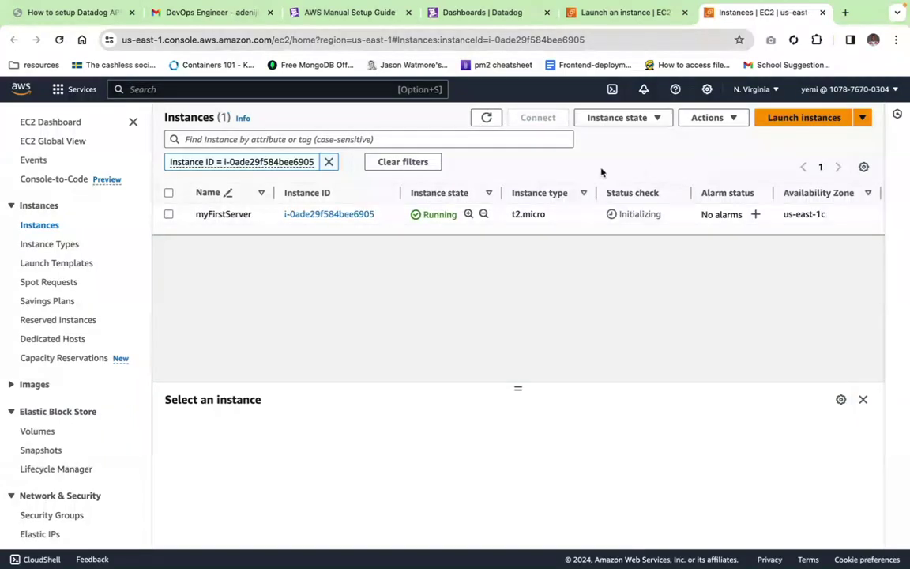
left_click(486, 117)
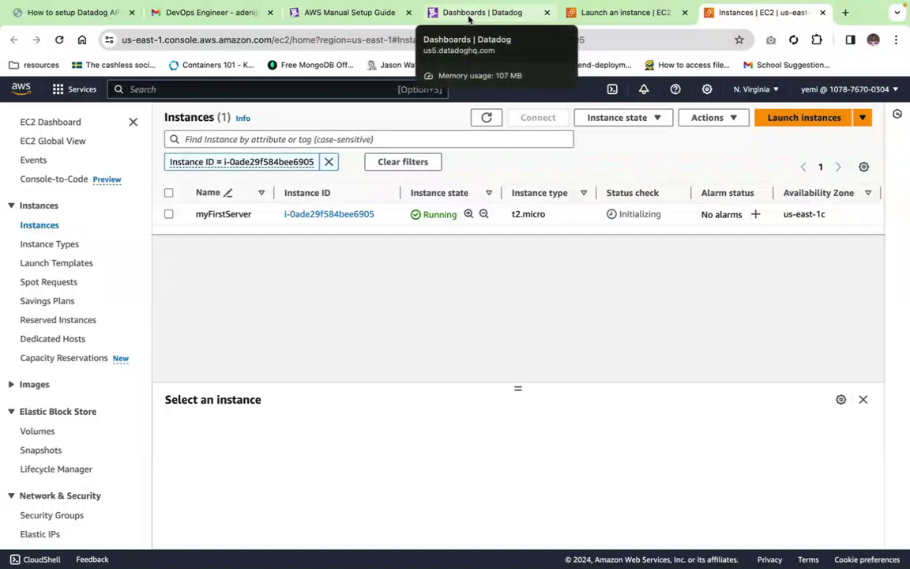
left_click(469, 13)
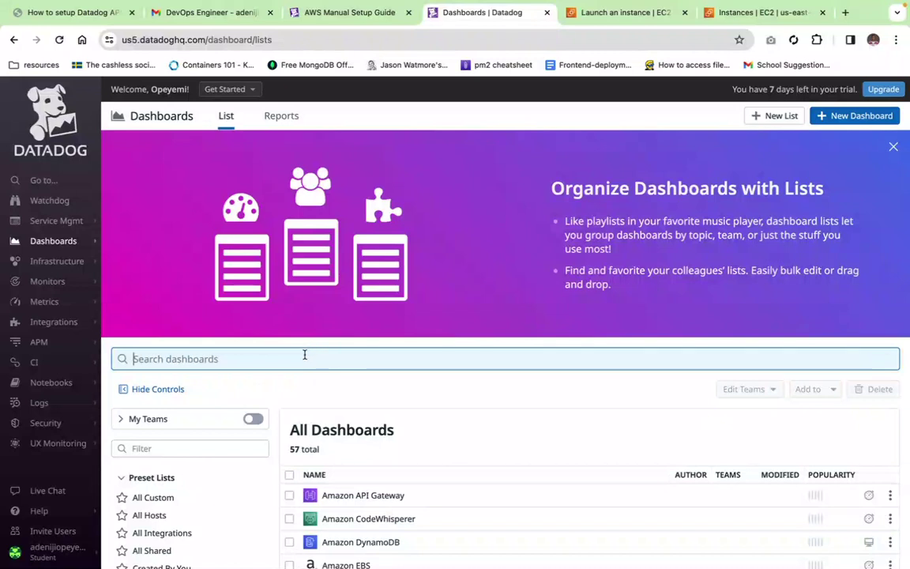
Step: Search the dashboards for 'ec' and open the AWS EC2 Overview dashboard
type("ec2")
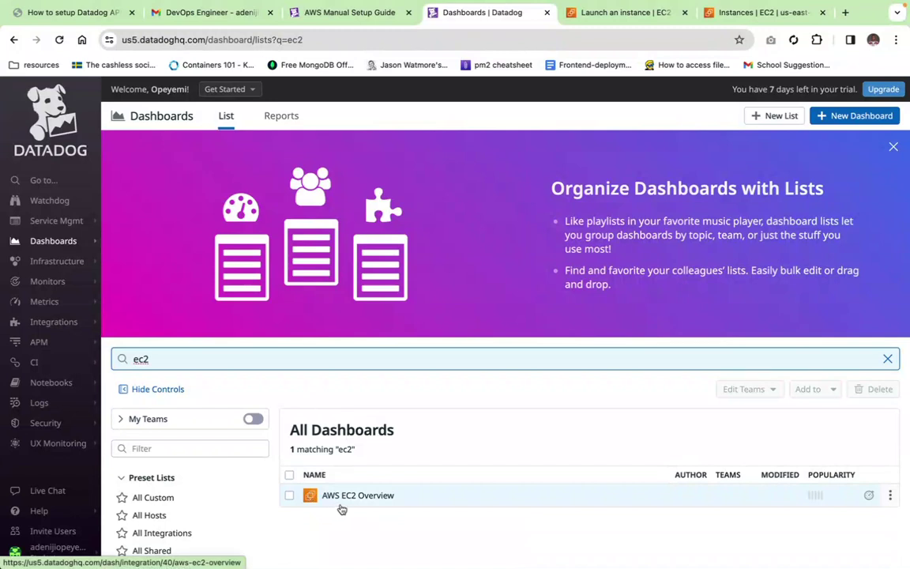
left_click(354, 497)
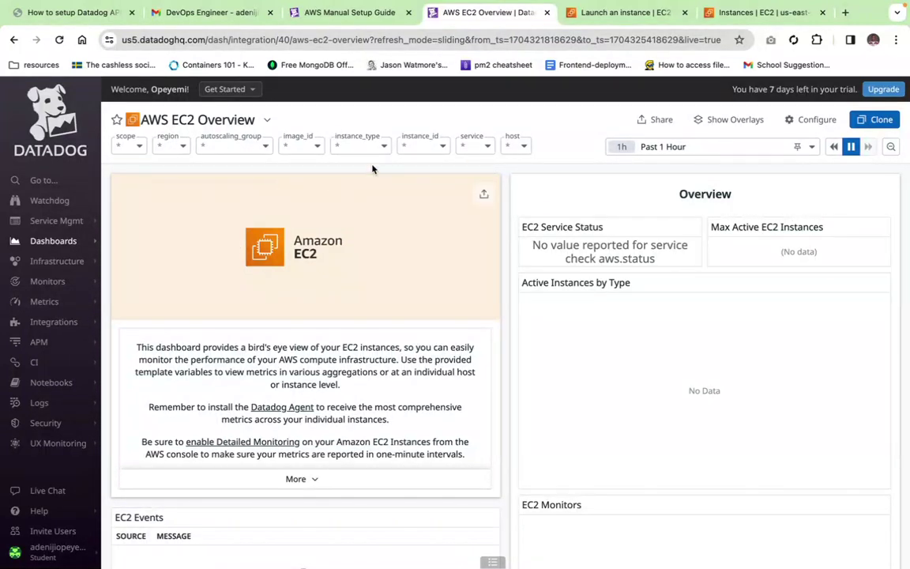
Step: Reload the EC2 Overview dashboard and set its time range to Past 15 Minutes
left_click(182, 147)
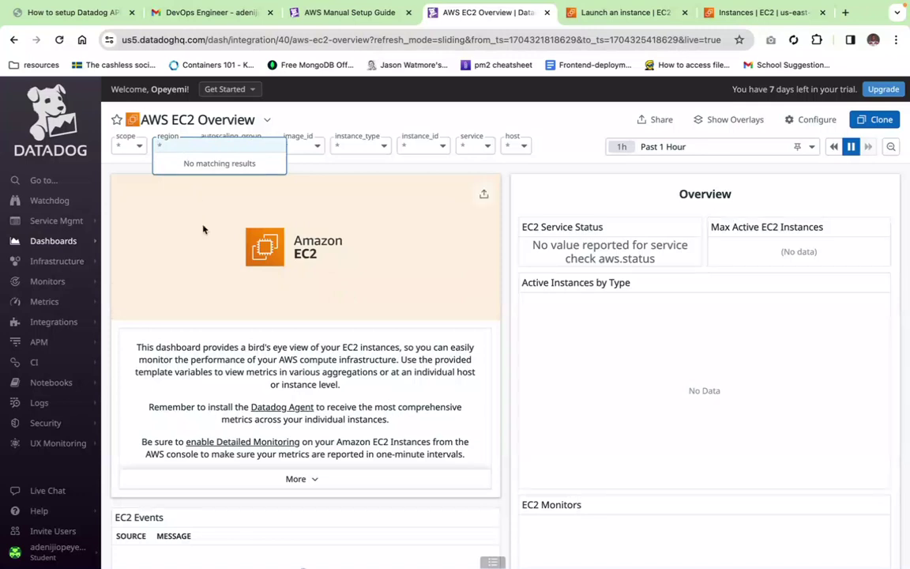
left_click(238, 274)
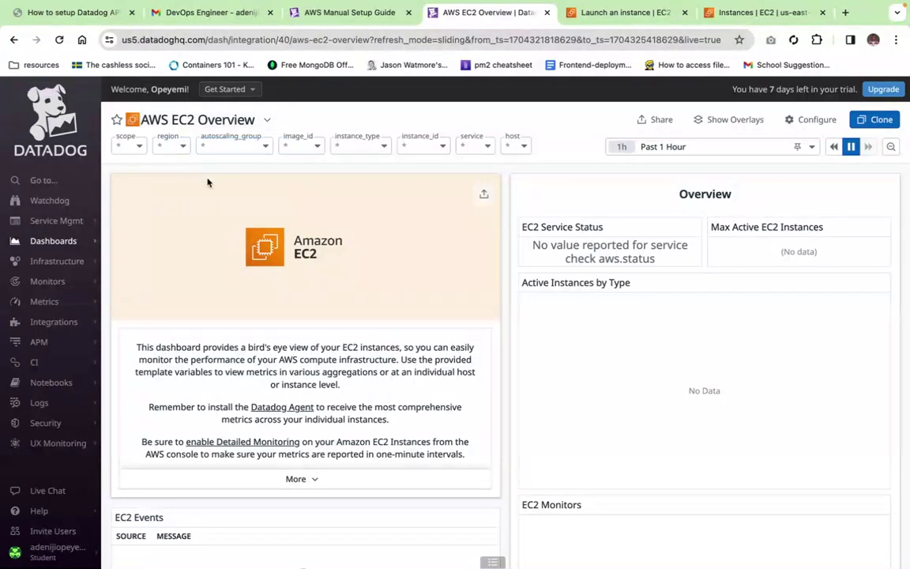
left_click(59, 39)
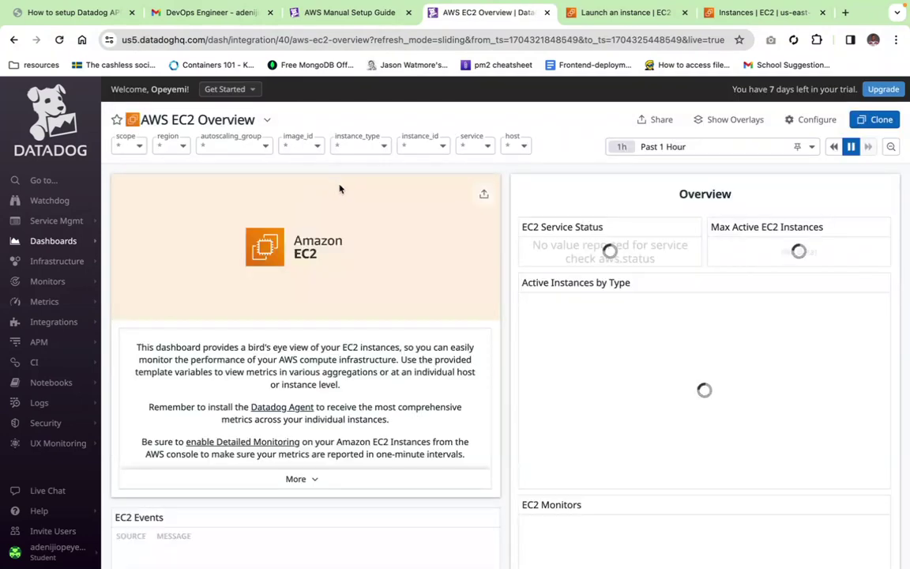
left_click(696, 148)
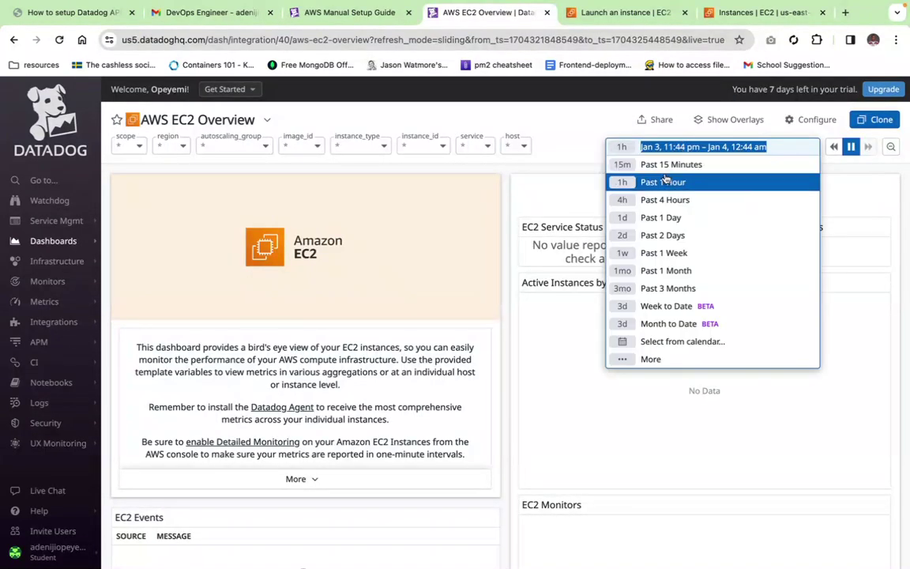
left_click(670, 164)
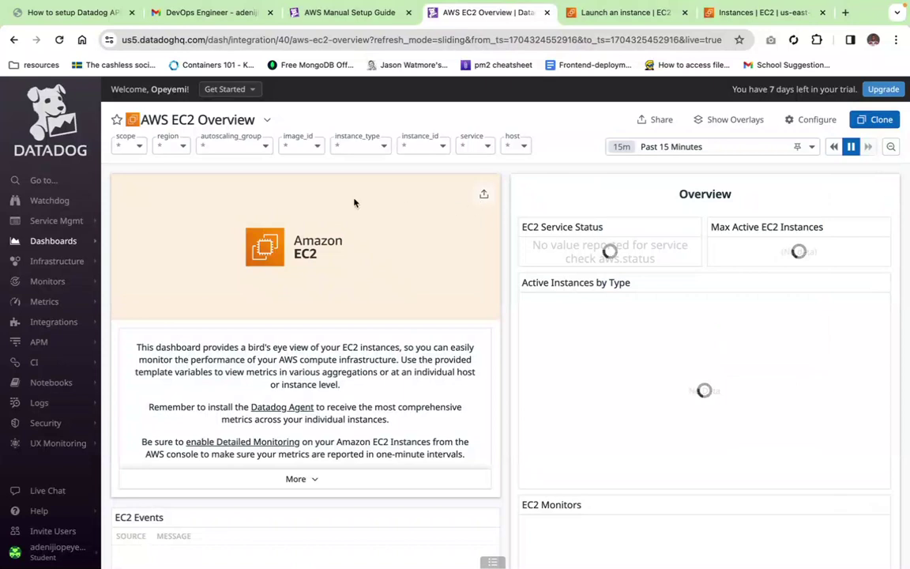
Step: Check the region, instance_id, instance_type and image_id filters for available values
left_click(176, 144)
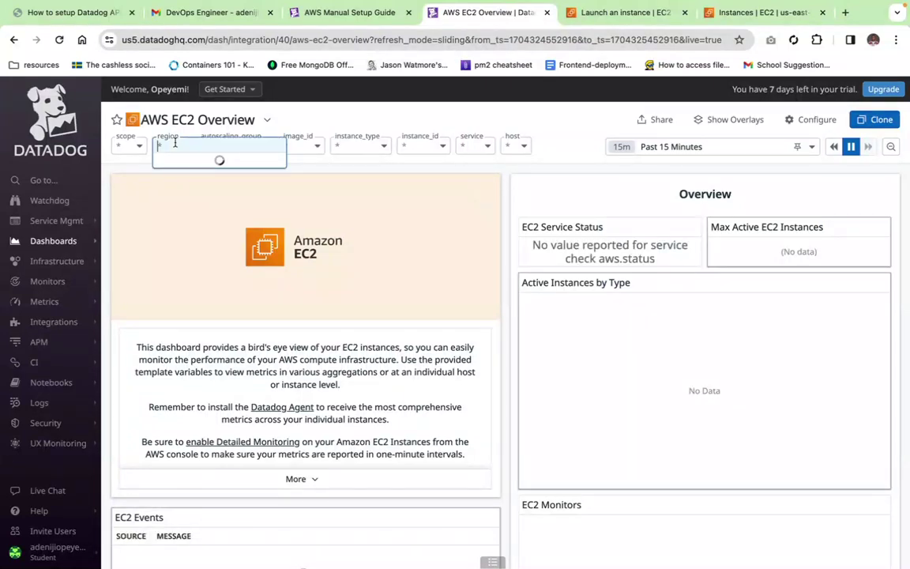
left_click(174, 229)
left_click(417, 145)
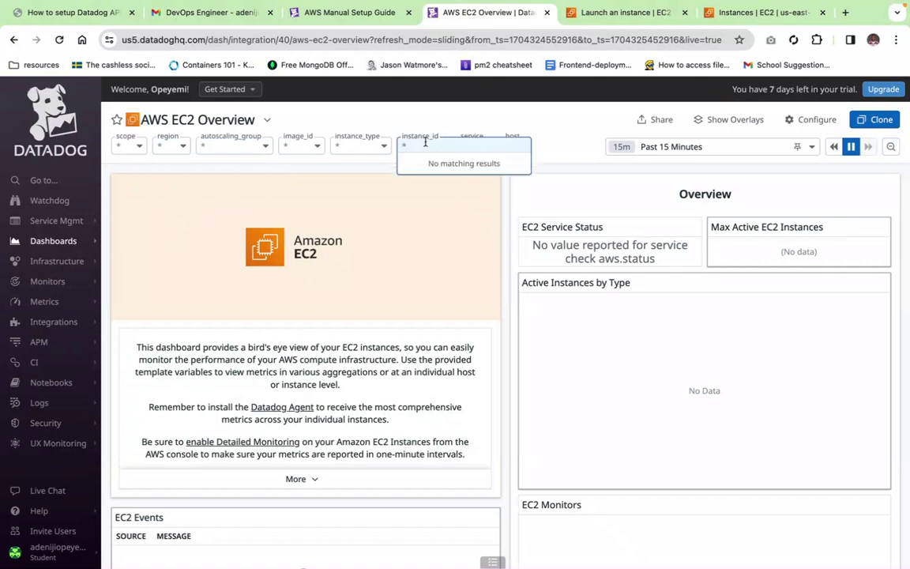
left_click(376, 145)
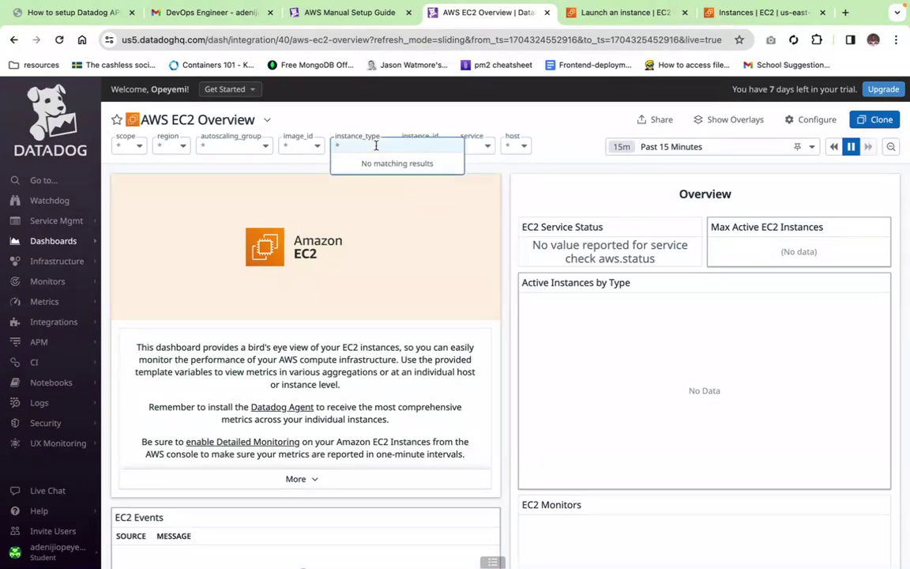
left_click(311, 146)
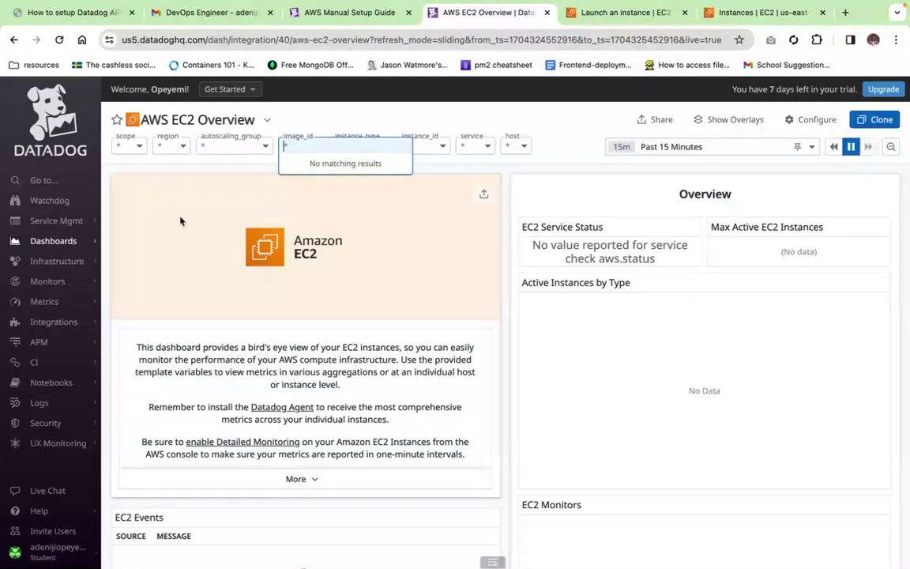
mouse_move(158, 119)
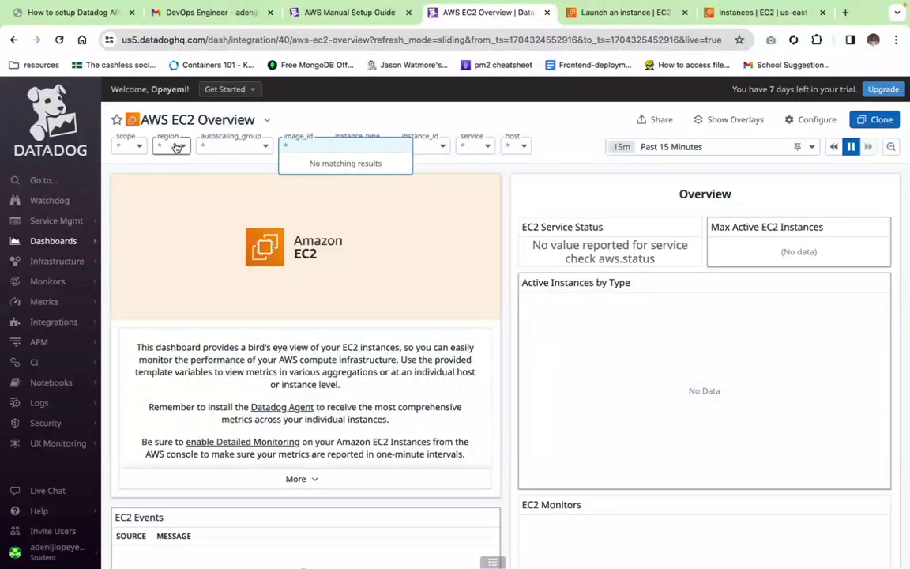
left_click(175, 146)
left_click(59, 39)
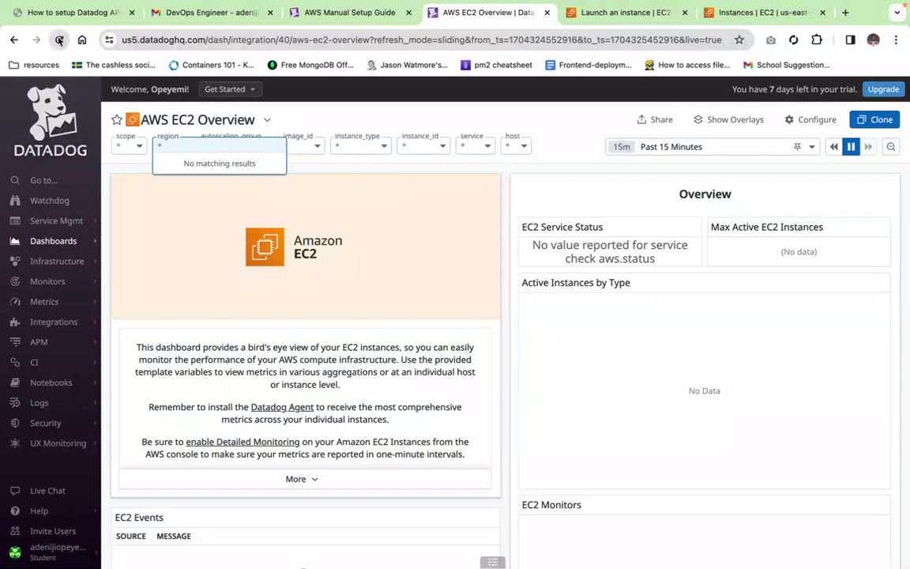
left_click(605, 14)
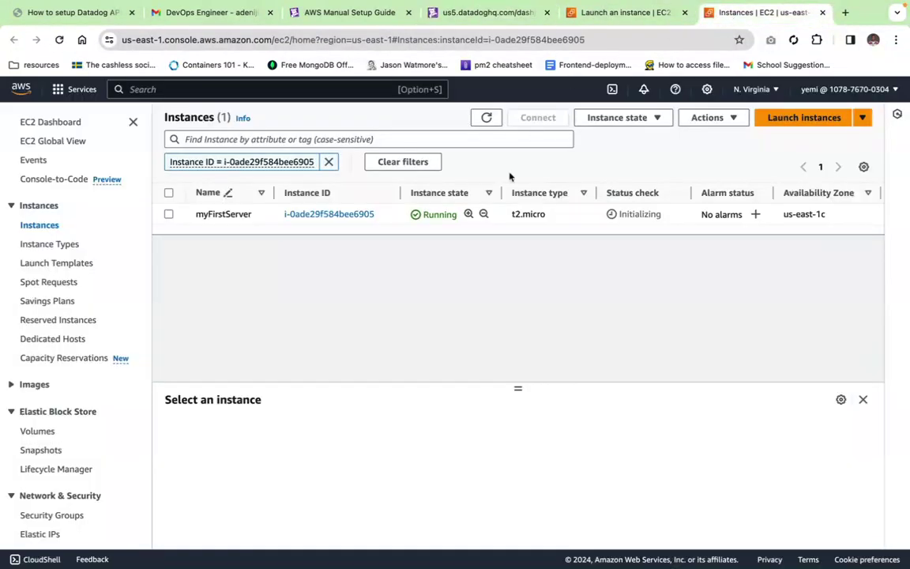
left_click(486, 117)
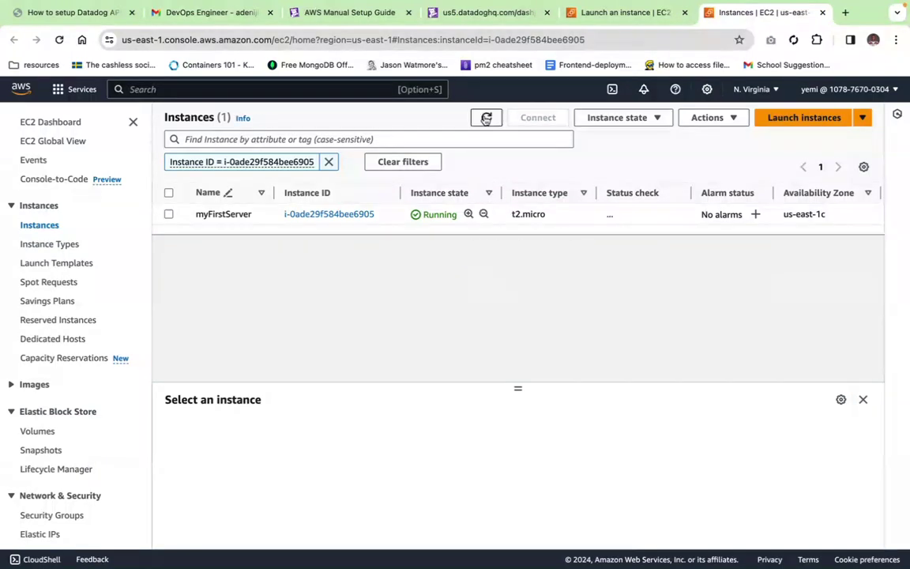
left_click(486, 117)
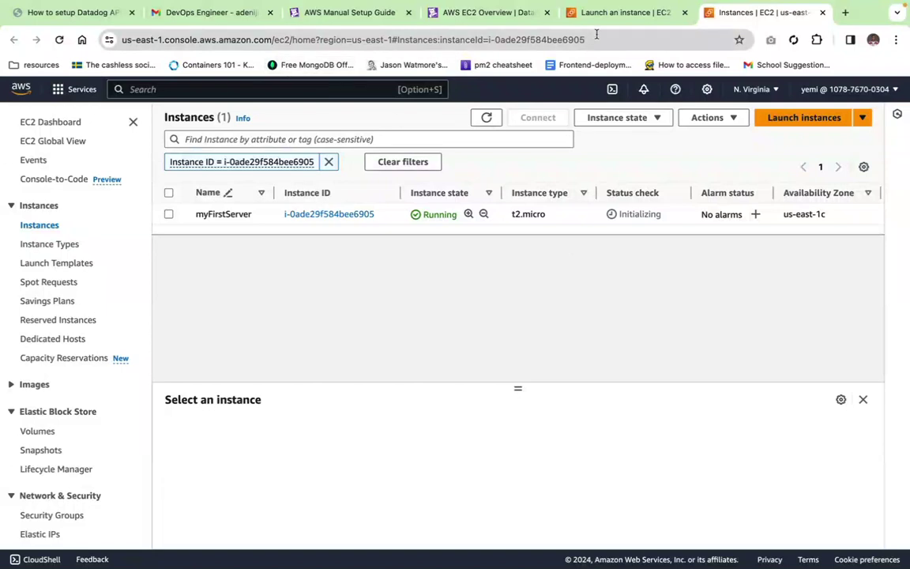
left_click(472, 14)
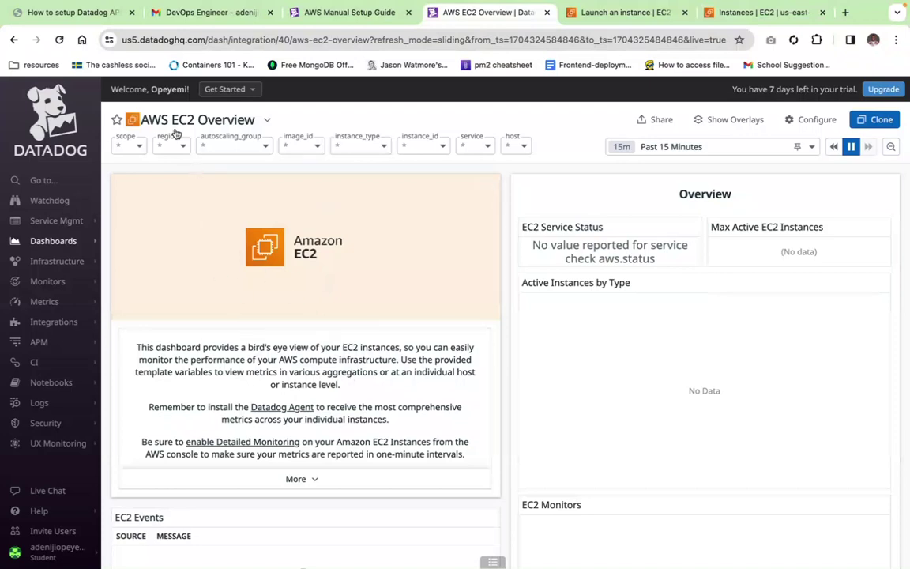
Step: Reload the dashboard, find no region values, then refresh myFirstServer in the EC2 Instances list
left_click(59, 39)
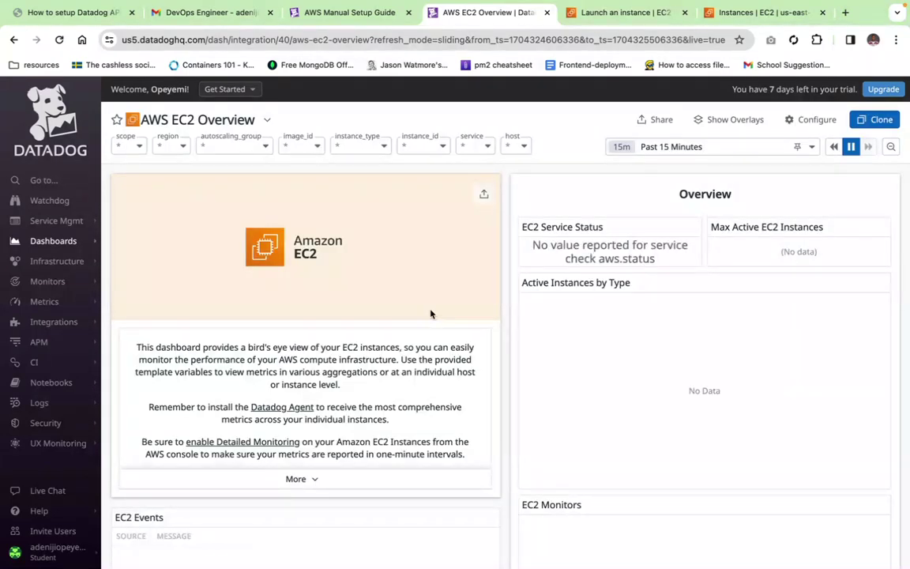
left_click(186, 147)
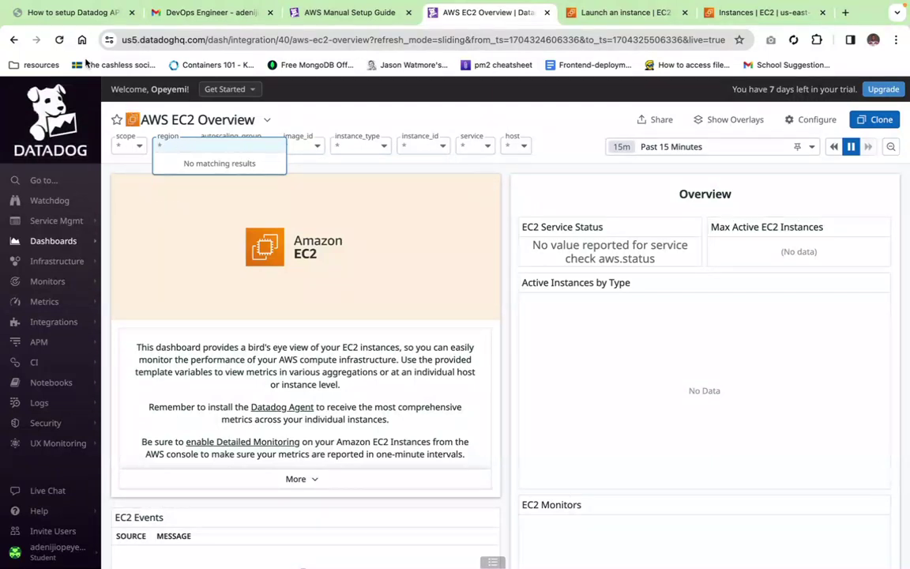
left_click(751, 10)
left_click(485, 118)
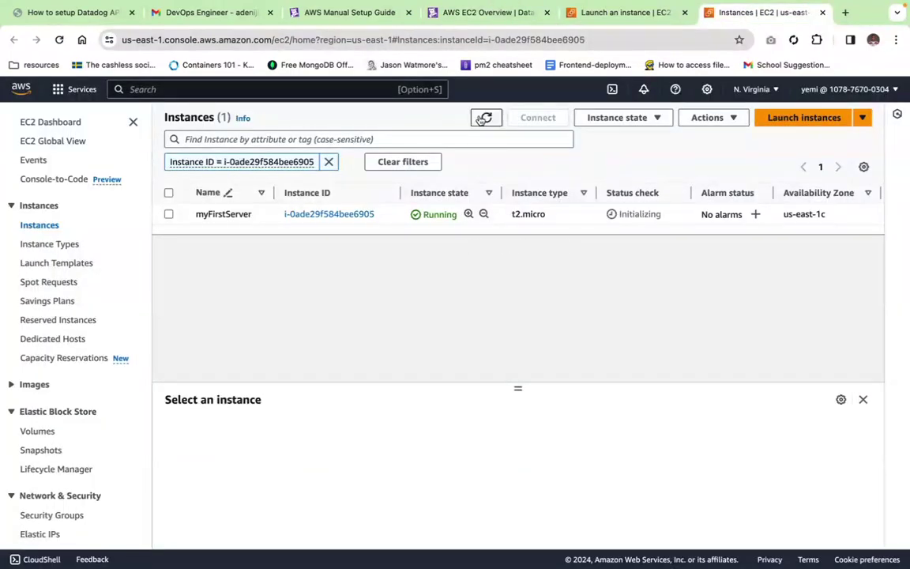
Step: Refresh the Instances table status, then go back to the Datadog AWS EC2 Overview tab
left_click(486, 118)
left_click(614, 15)
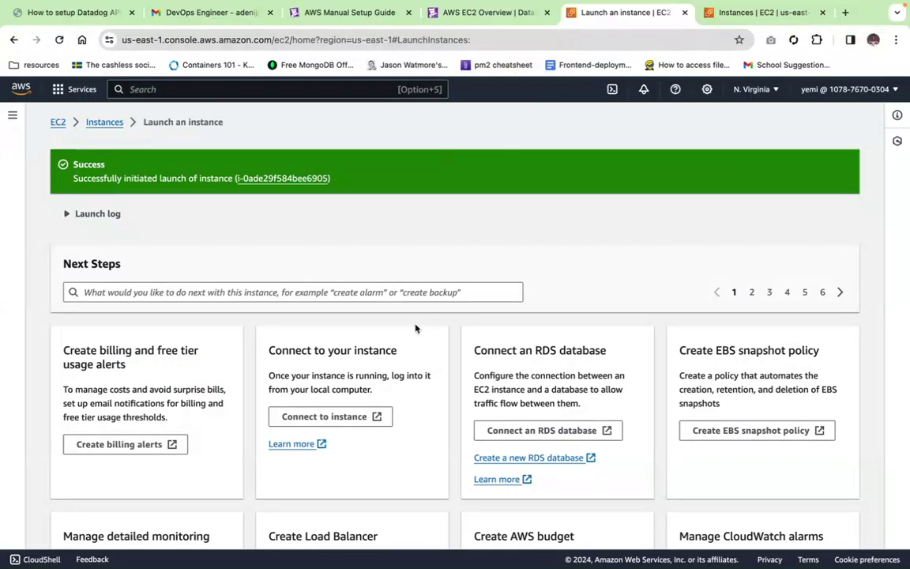
left_click(452, 14)
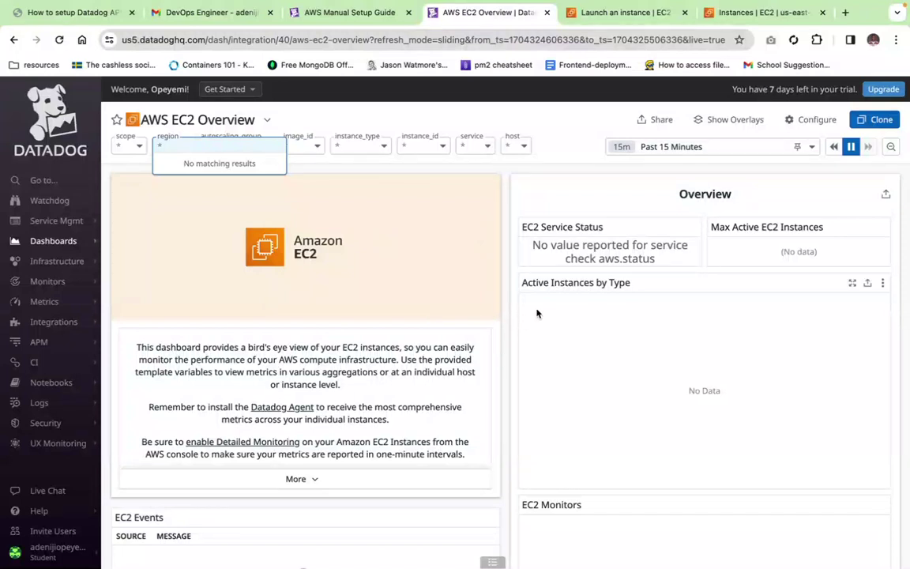
Step: Filter the Integrations page to AWS integrations, then go to the Dashboard List showing 57 dashboards
mouse_move(53, 325)
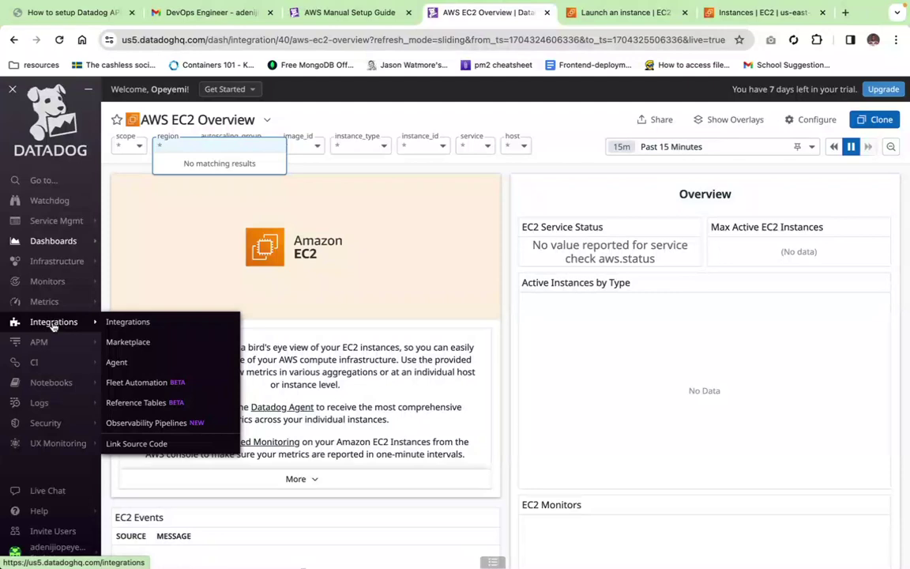
left_click(53, 324)
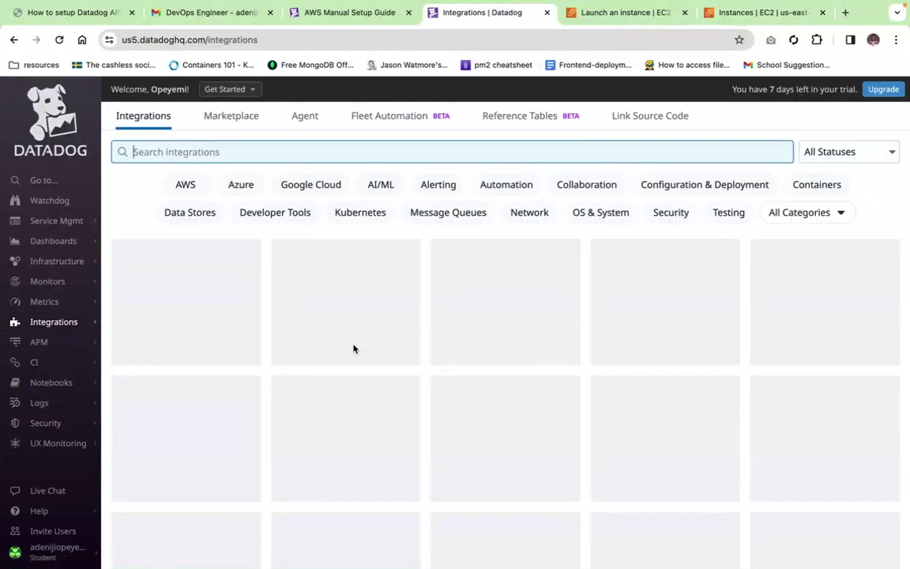
left_click(185, 184)
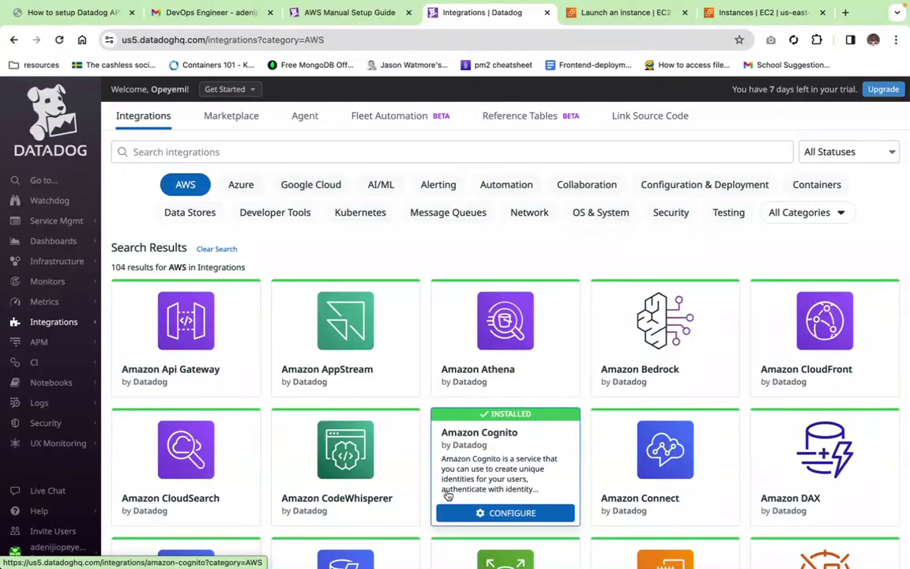
scroll(331, 398, "down", 3)
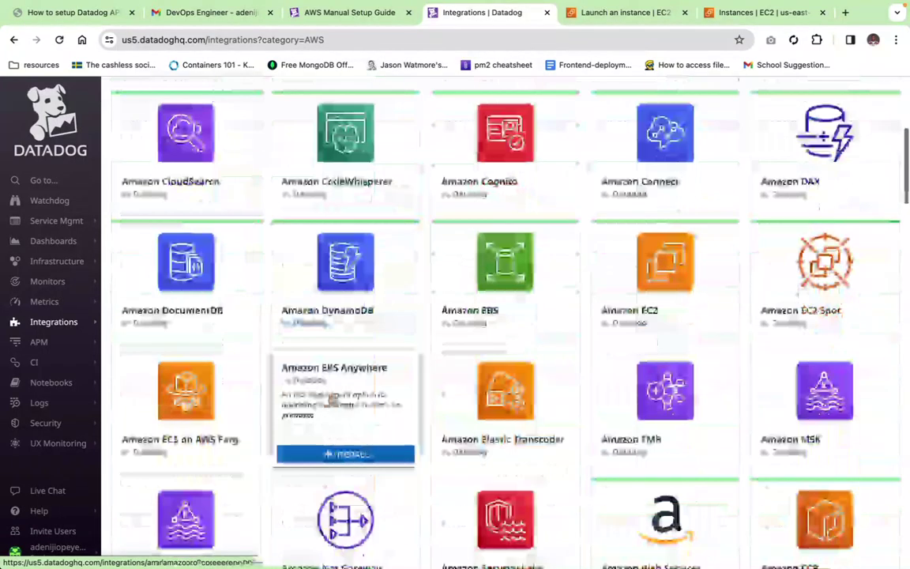
scroll(332, 399, "up", 3)
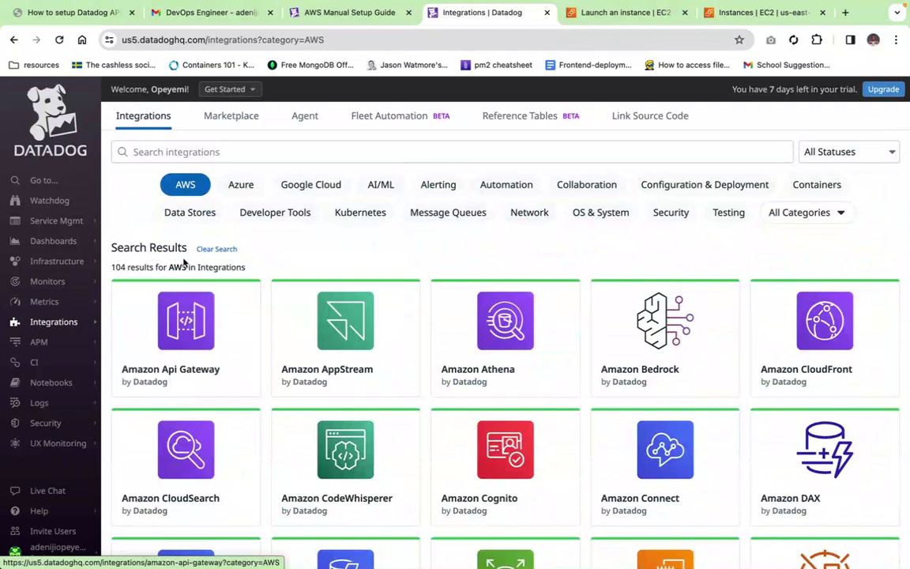
mouse_move(68, 327)
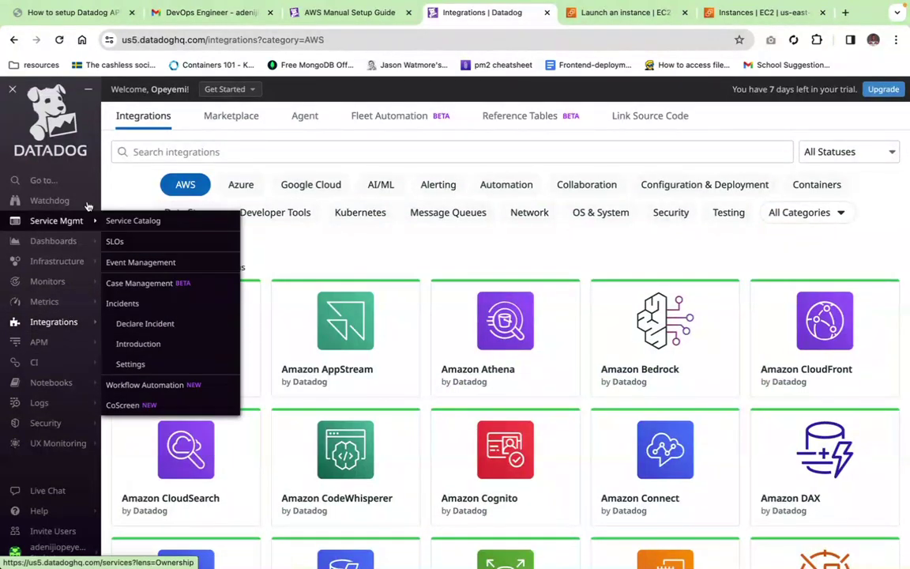
left_click(63, 244)
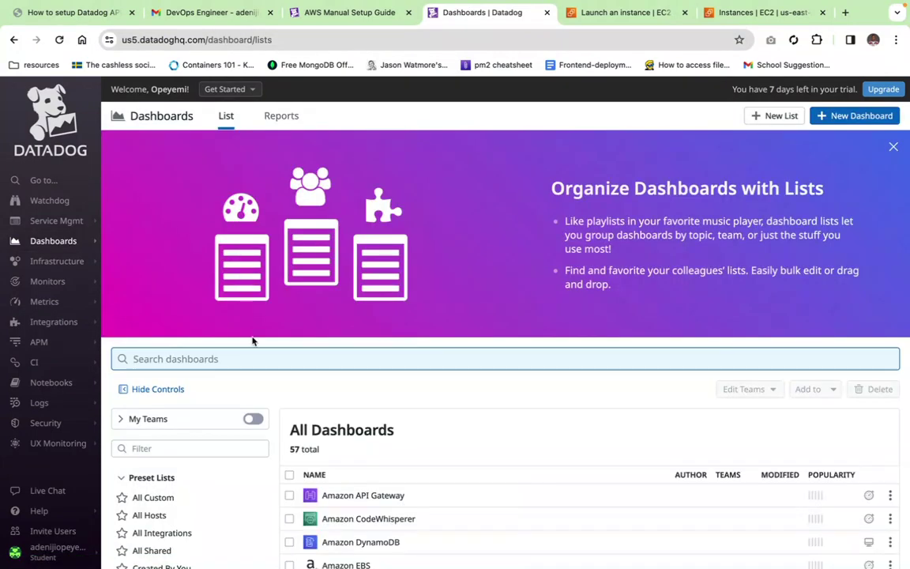
Step: Search for 'ec' and open AWS EC2 Overview, now showing 5 active instances, 1 t2.micro
left_click(244, 358)
type("ec")
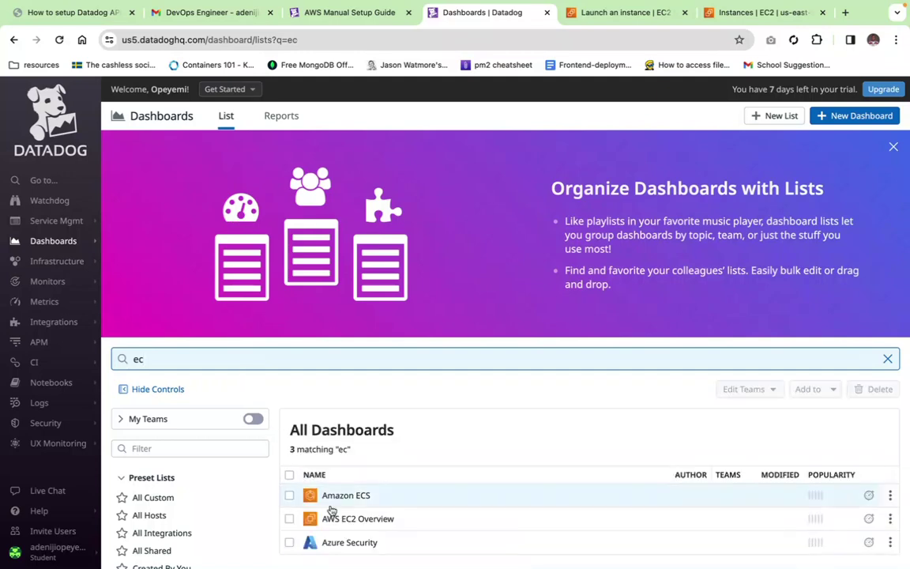
left_click(347, 521)
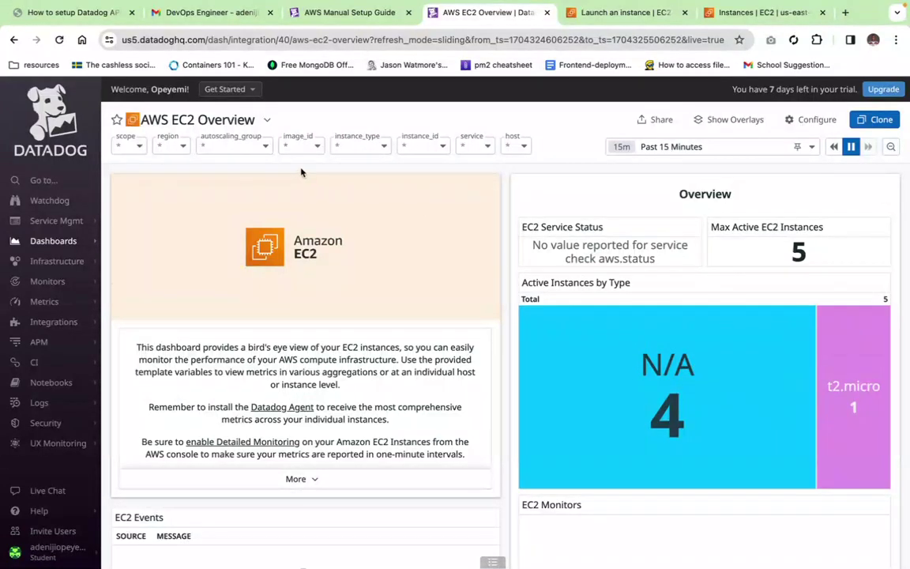
Step: Retry the empty region and instance_id filters, then reload the dashboard page
left_click(180, 145)
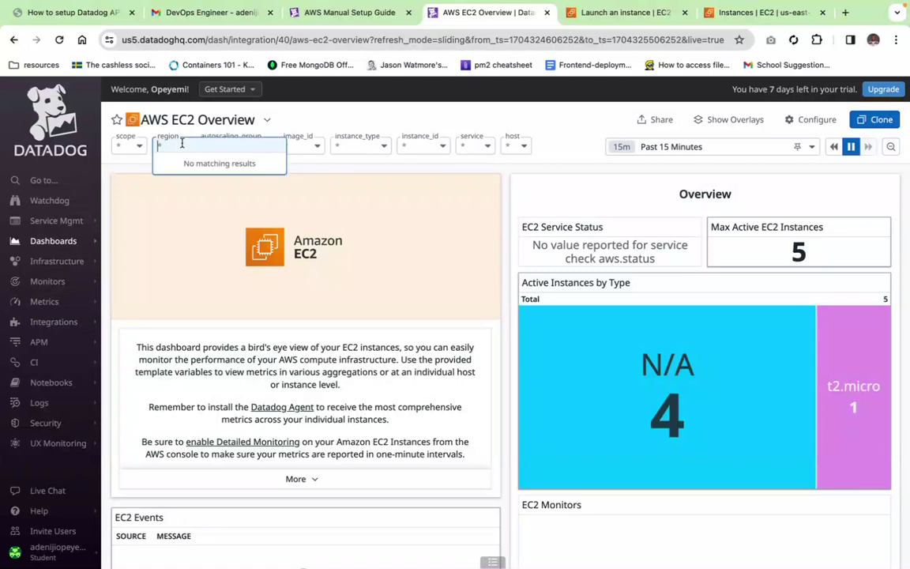
left_click(165, 207)
left_click(180, 147)
left_click(157, 202)
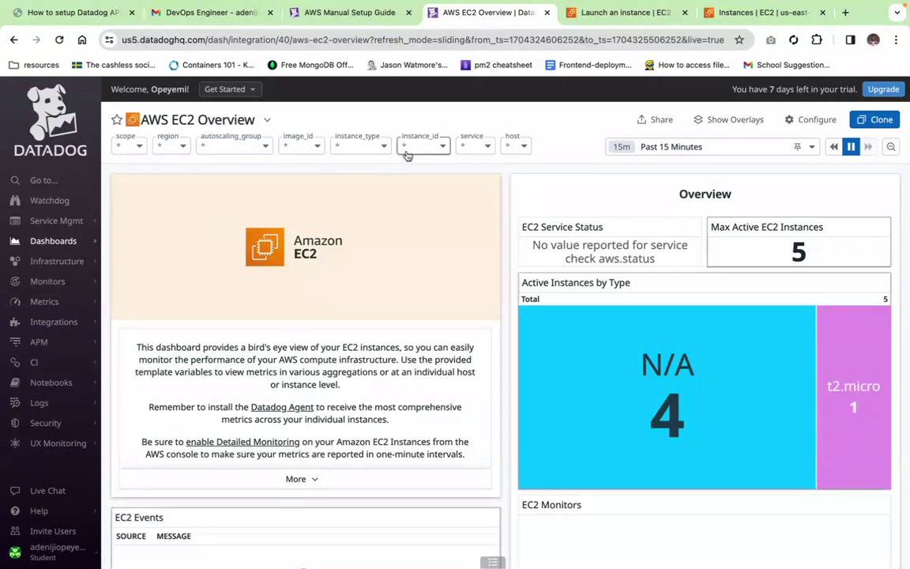
left_click(414, 147)
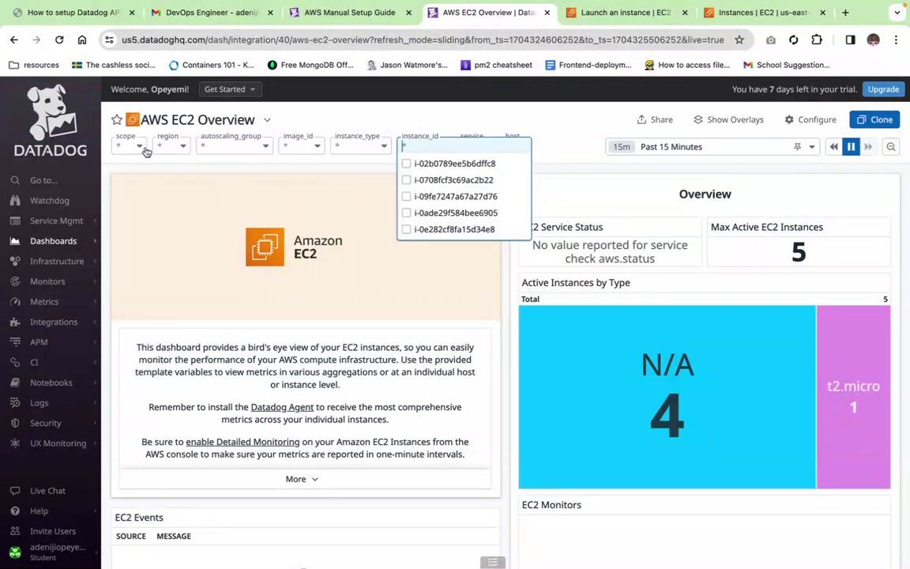
left_click(59, 40)
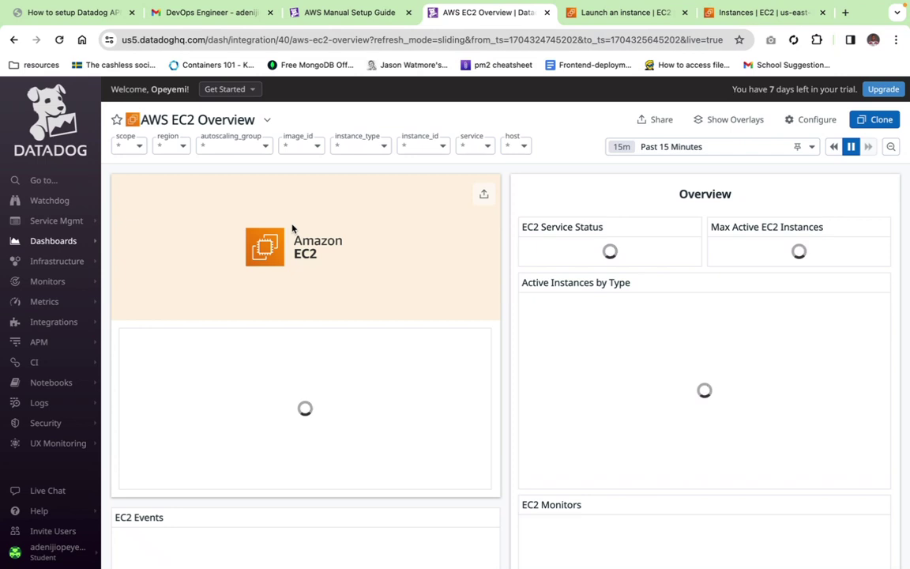
Step: Filter the dashboard to region us-east-1, leaving one active t2.micro instance
left_click(184, 150)
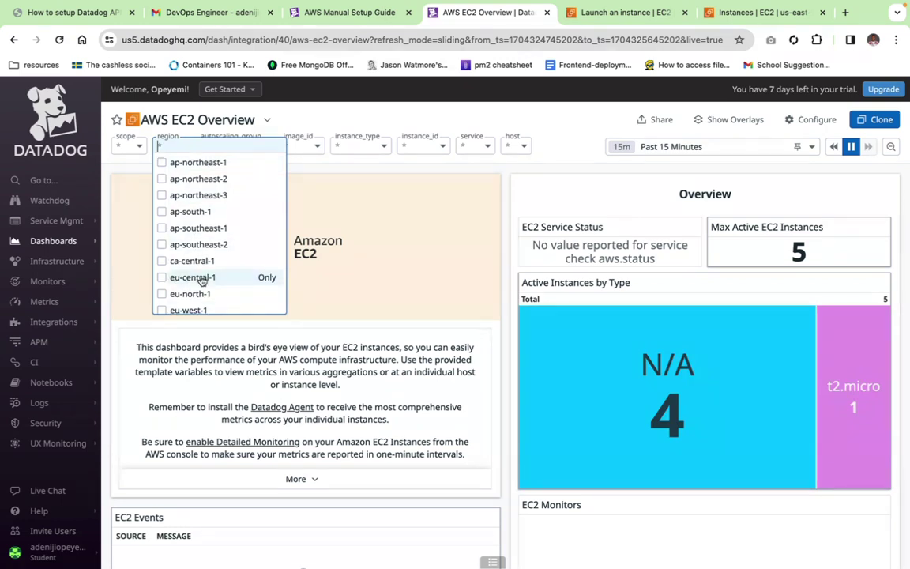
scroll(202, 273, "down", 3)
scroll(201, 280, "down", 1)
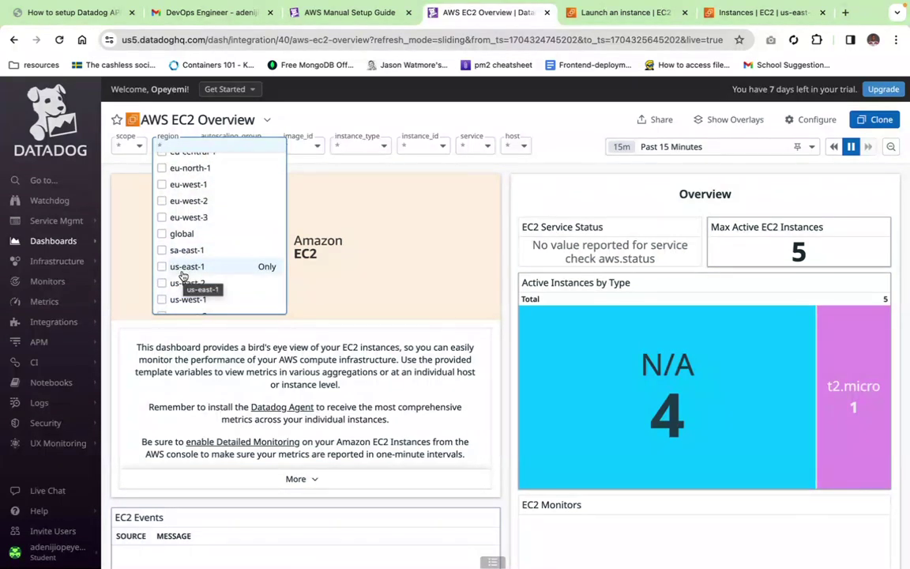
left_click(183, 268)
key("Escape")
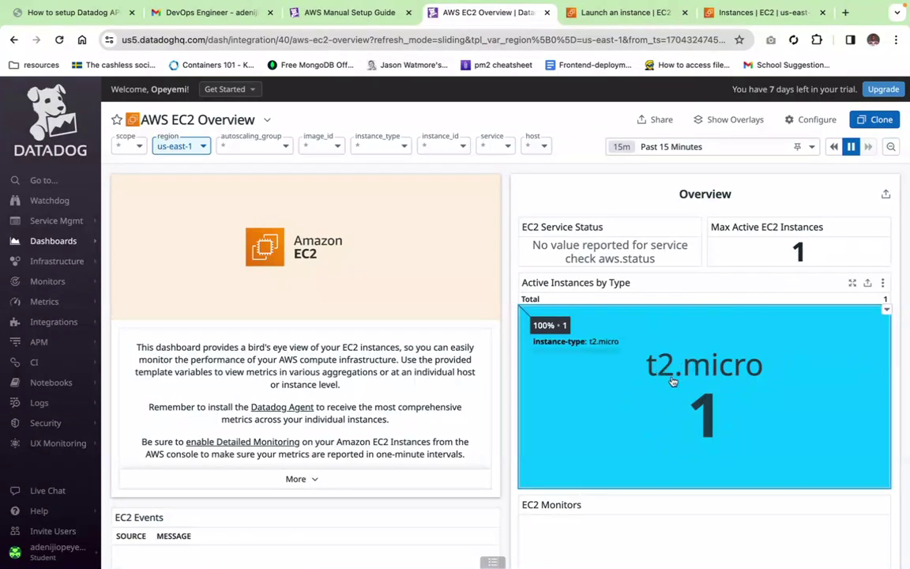
left_click(743, 13)
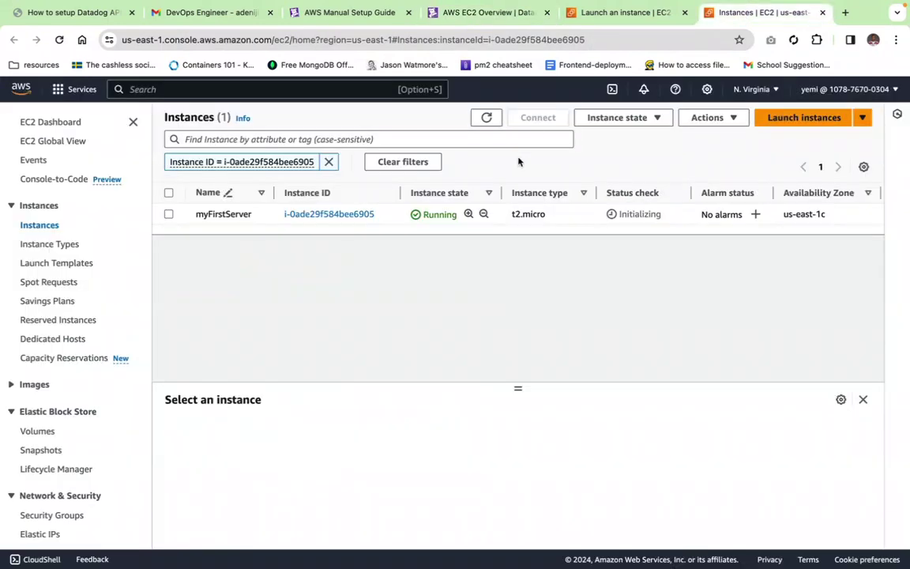
Step: Refresh myFirstServer's status to 2/2 checks passed and switch back to the Datadog dashboard
left_click(486, 118)
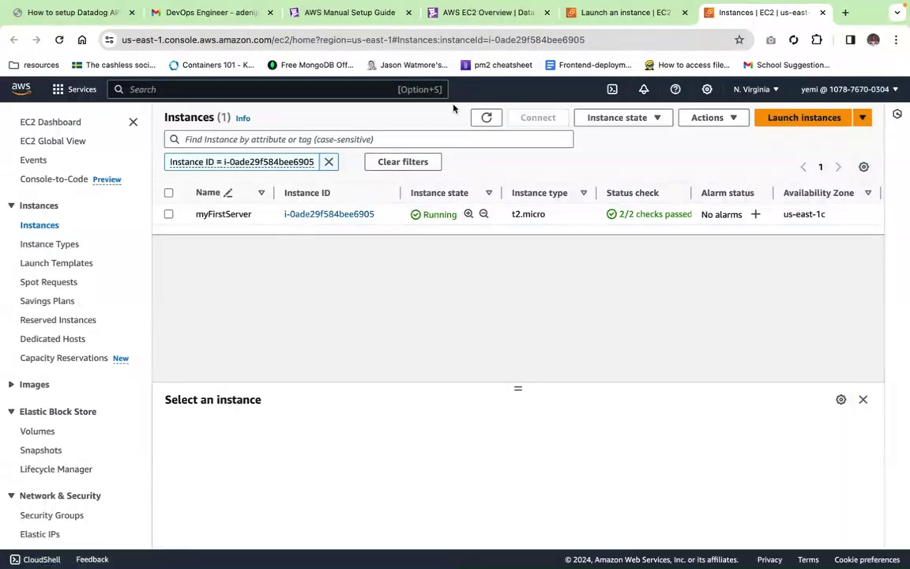
left_click(466, 13)
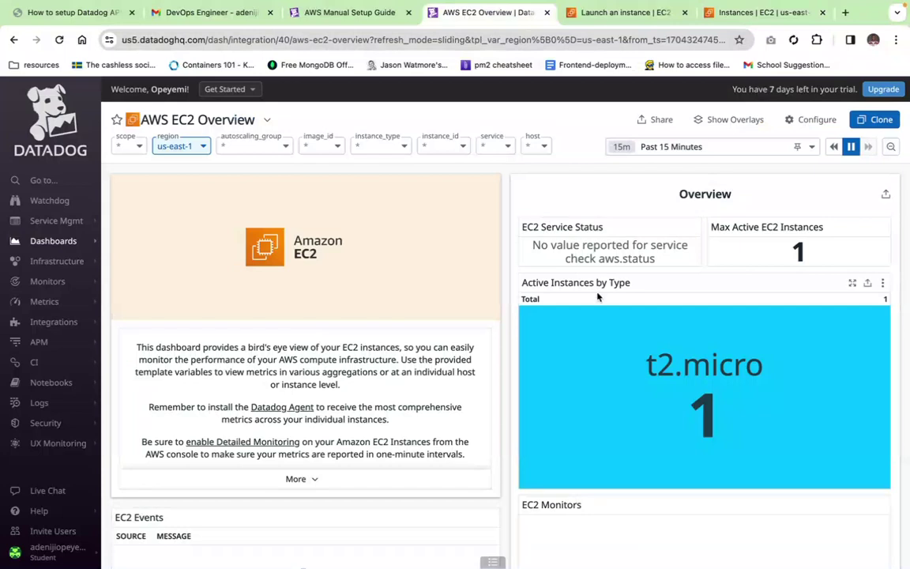
Step: Review the us-east-1 dashboard's instance_id filter and widgets, then switch to the Flonnect desktop
left_click(455, 147)
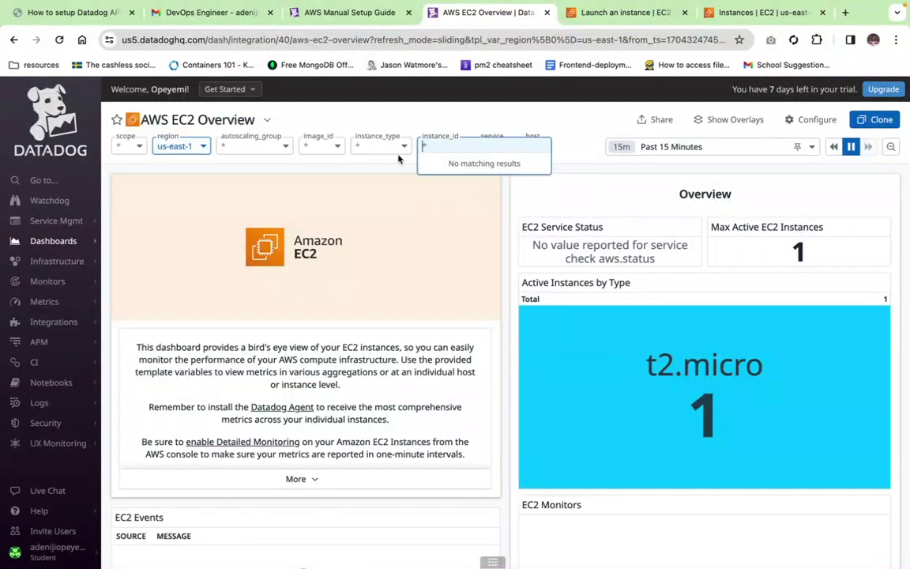
left_click(456, 145)
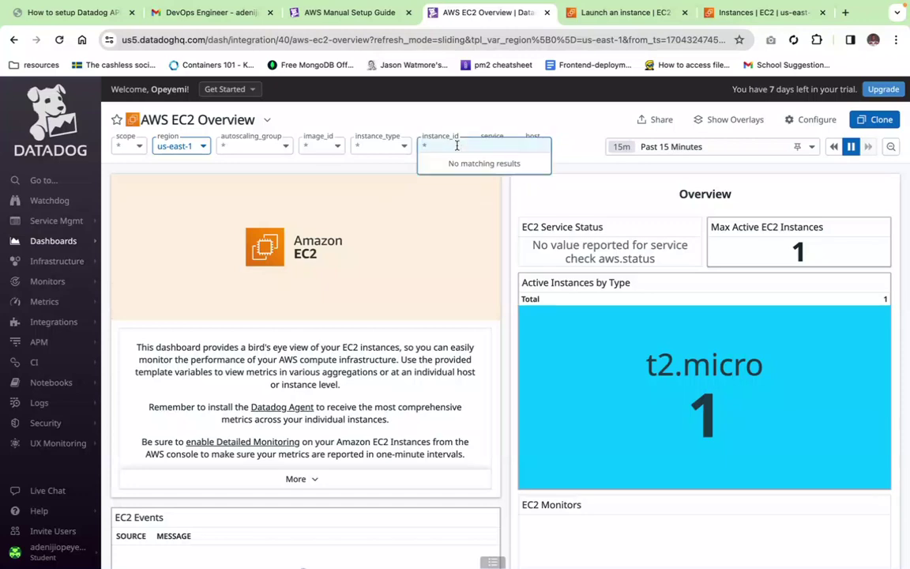
scroll(654, 348, "down", 3)
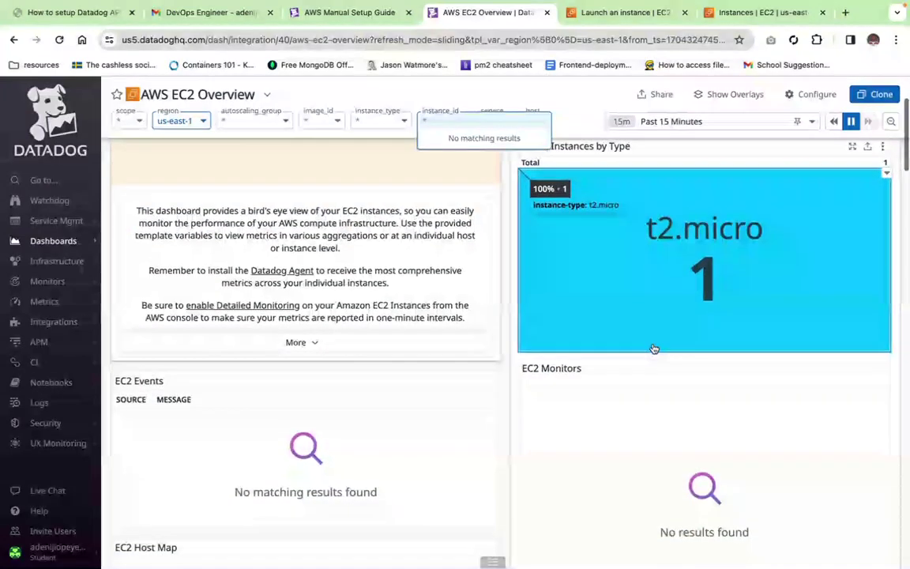
scroll(654, 349, "down", 3)
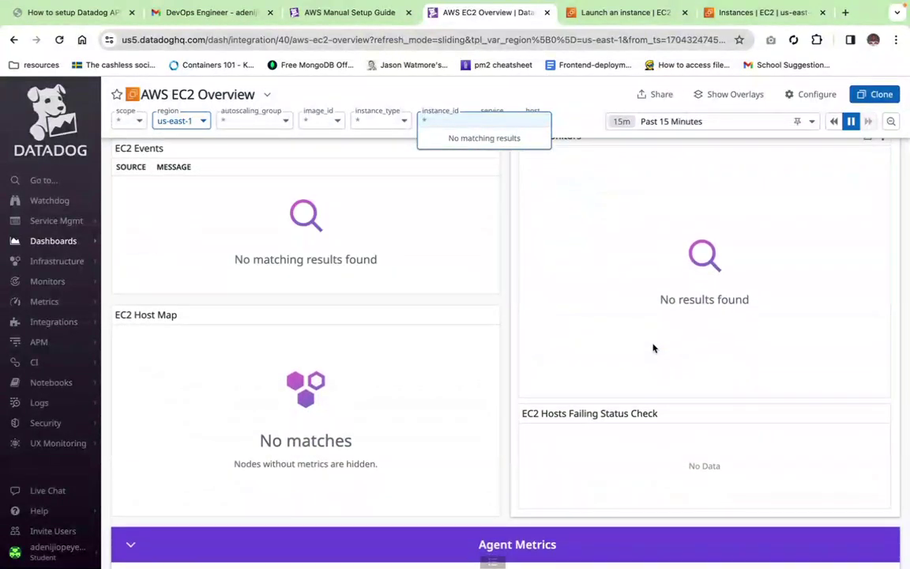
scroll(654, 349, "down", 3)
scroll(654, 348, "up", 10)
scroll(654, 349, "down", 1)
scroll(654, 348, "down", 3)
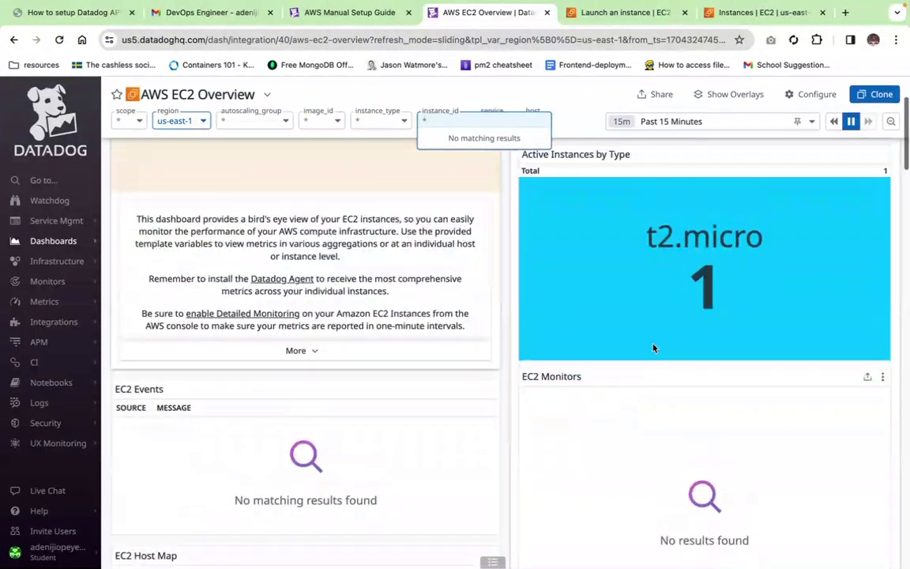
scroll(654, 348, "up", 5)
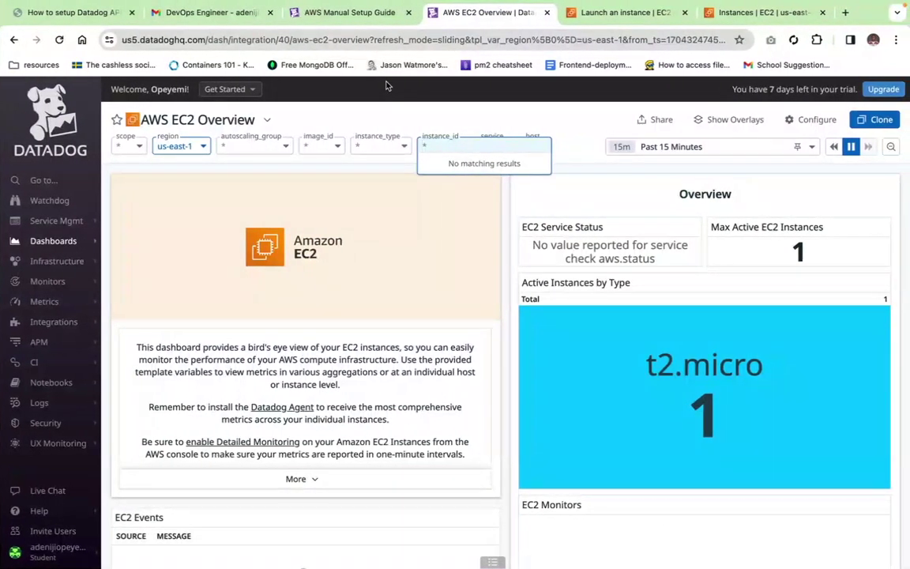
key("ctrl+Left")
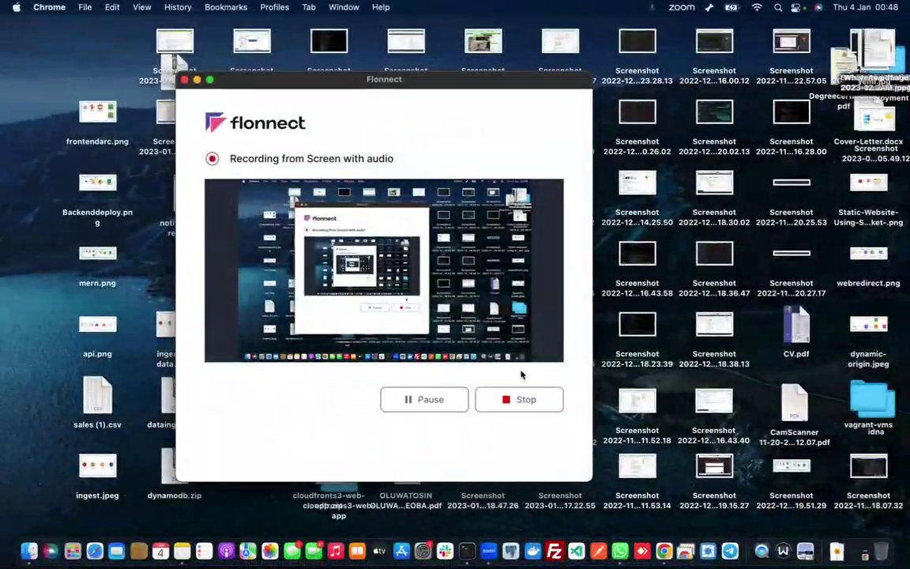